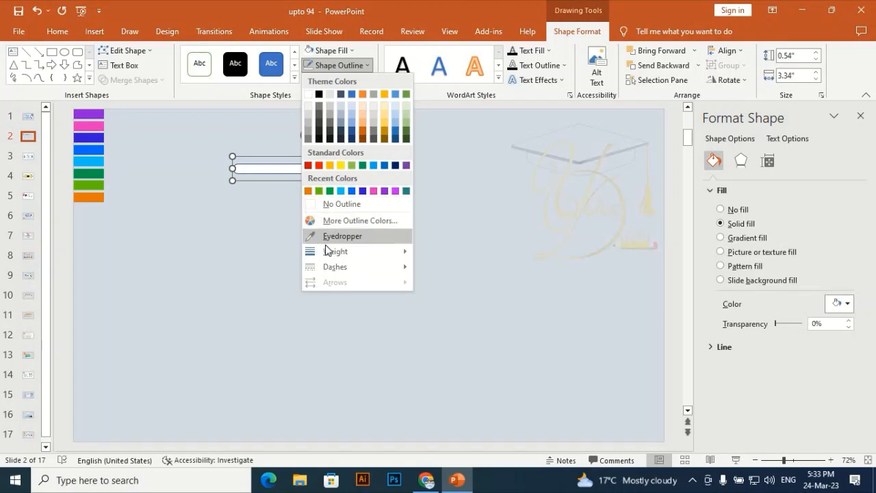
- Colour the outline of the white bar with the round end purple, sampling the purple swatch with the Eyedropper
click(329, 237)
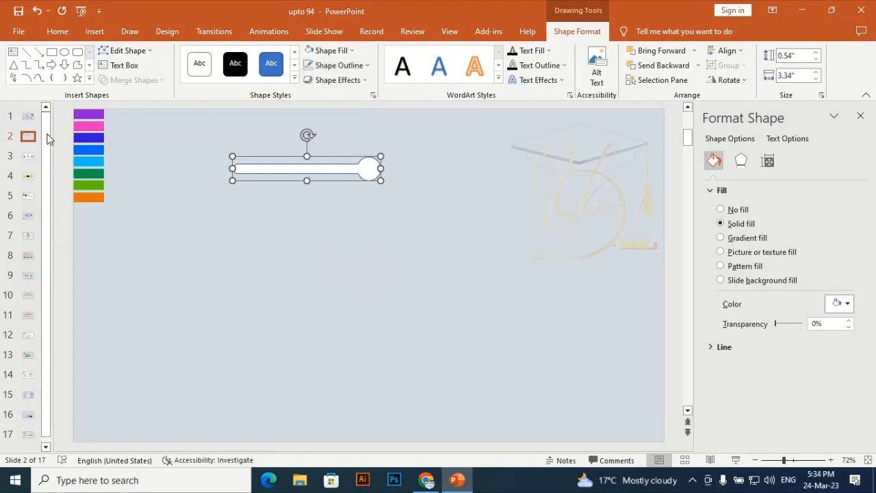
click(94, 111)
click(340, 142)
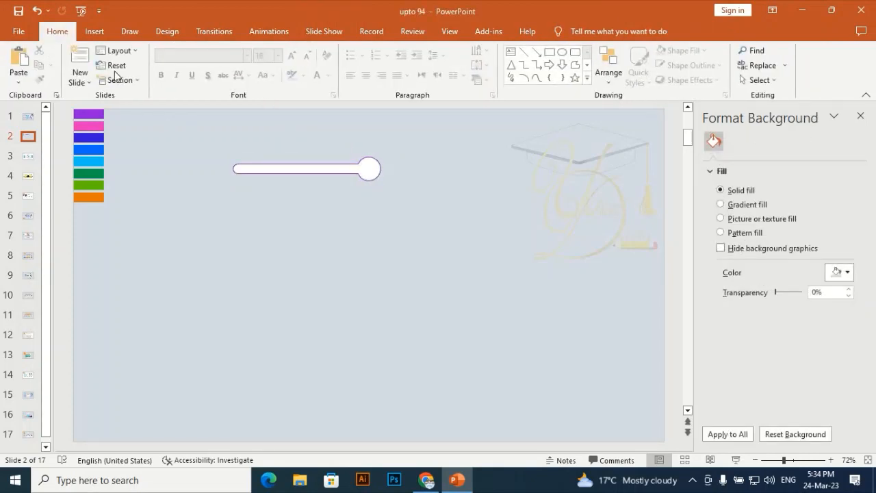
- Draw a circle about 0.42" in diameter and centre it inside the round end of the white bar
click(100, 32)
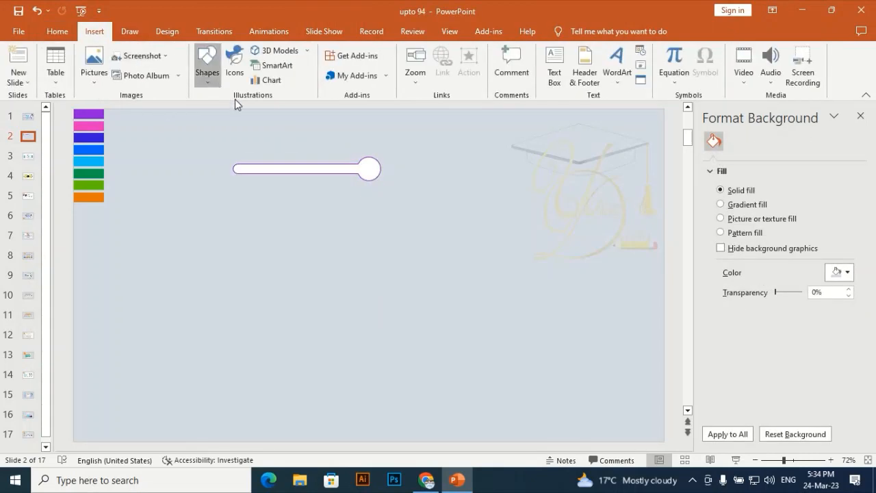
click(207, 67)
click(248, 118)
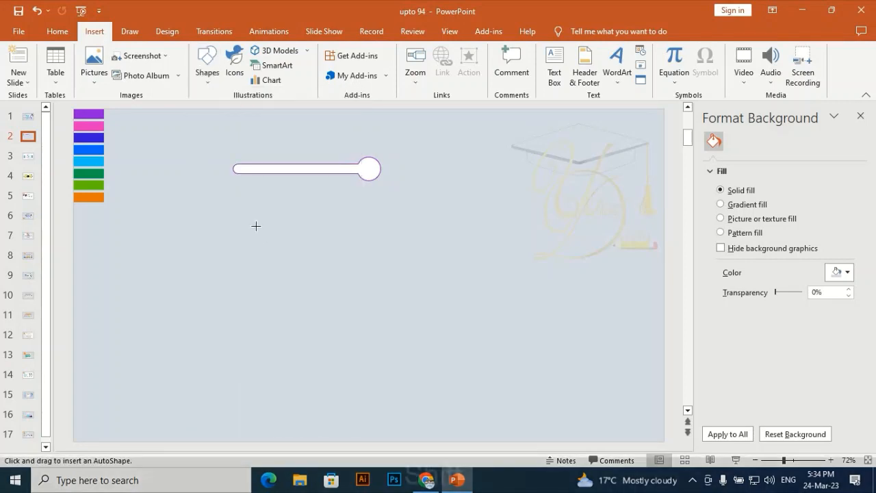
key(shift+alt)
mouse_move(264, 237)
mouse_down()
mouse_move(268, 245)
mouse_move(360, 196)
mouse_move(370, 168)
mouse_up()
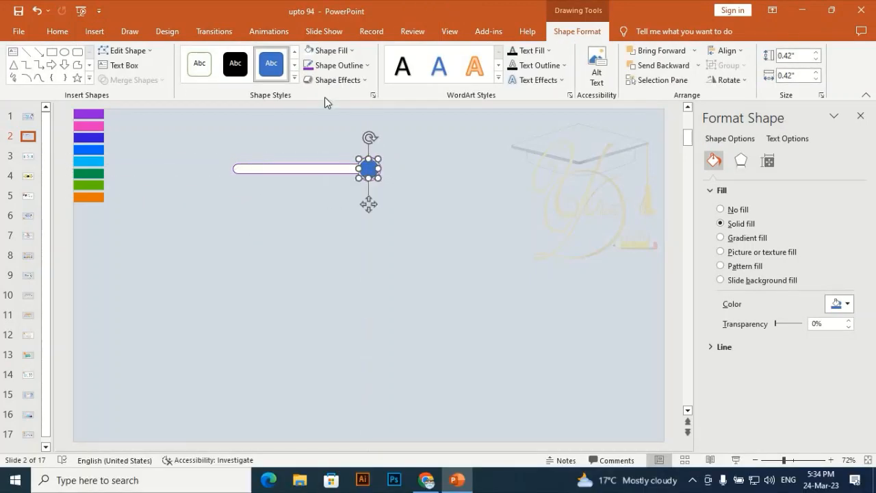
- Remove the circle's outline and fill it with the recently used purple
click(359, 70)
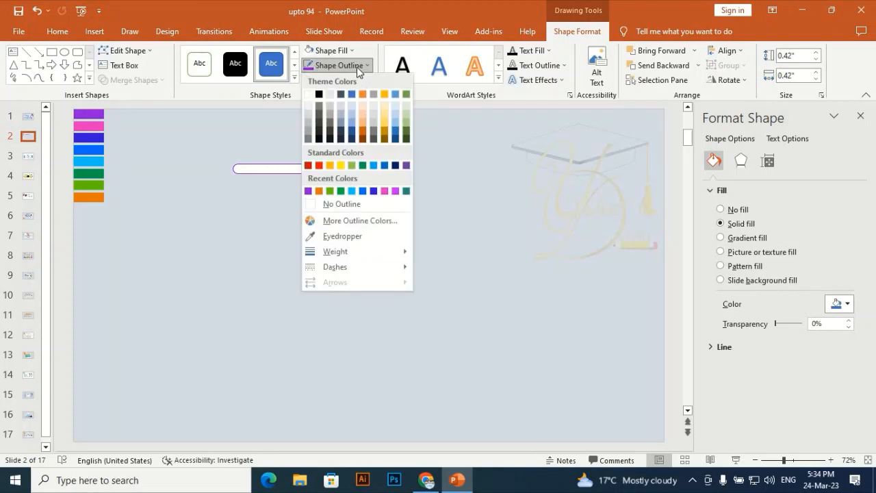
click(322, 204)
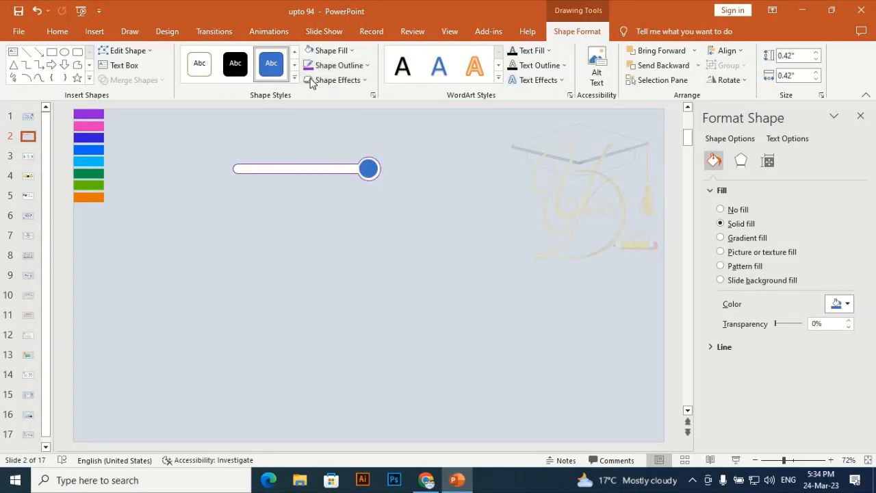
click(335, 51)
click(307, 177)
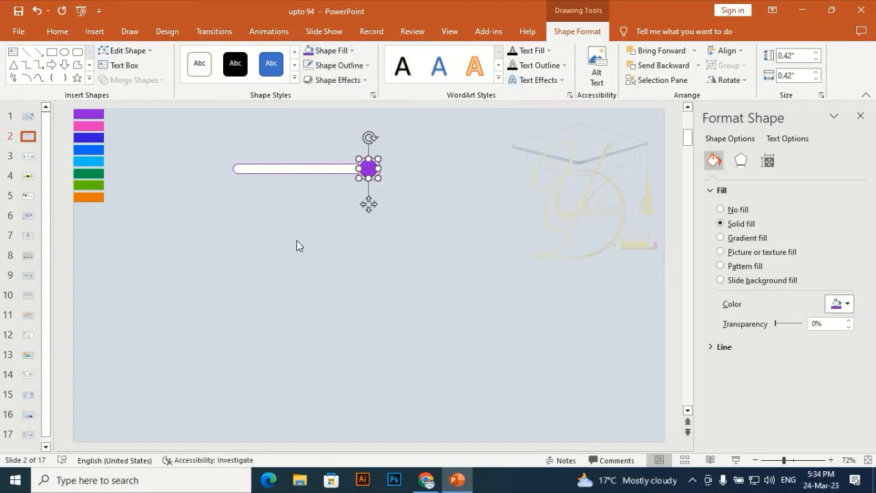
click(296, 242)
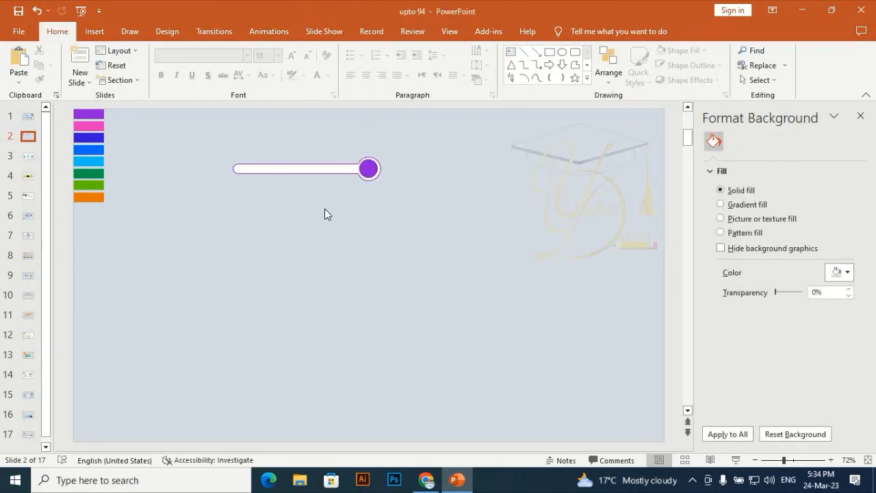
- Add a text box reading "01" on an empty part of the slide and set its font to Oswald
click(94, 31)
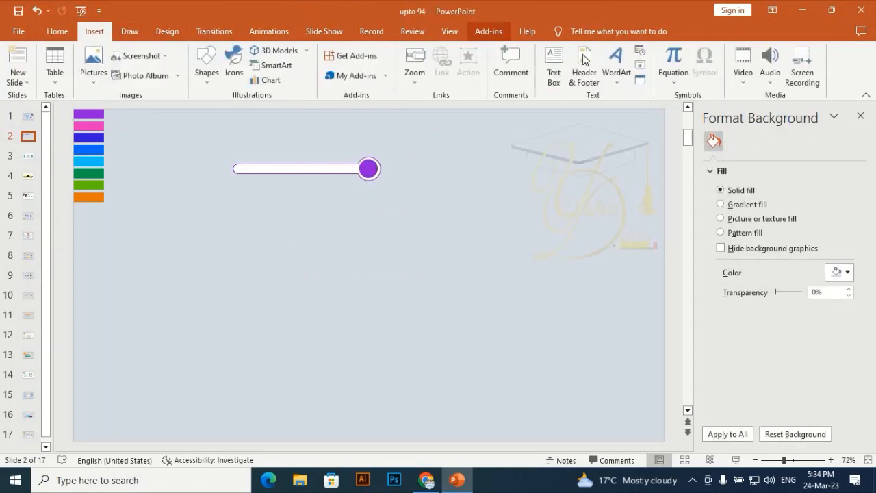
click(555, 68)
click(459, 213)
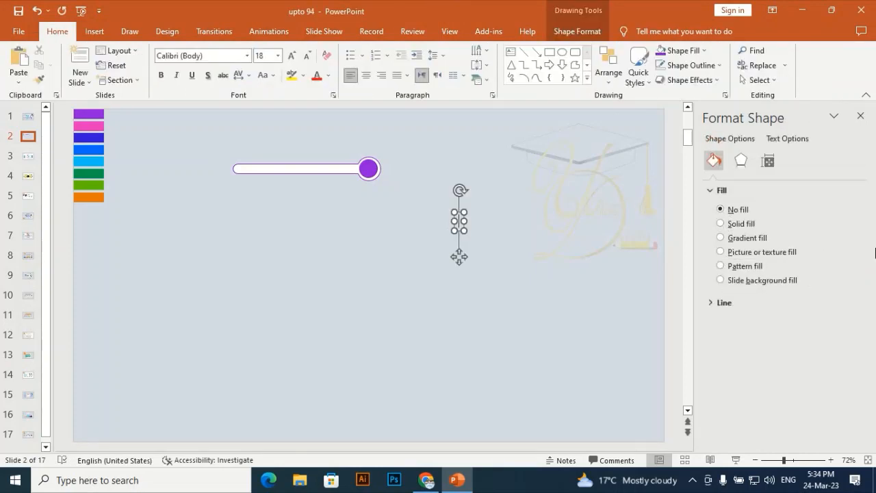
text(01)
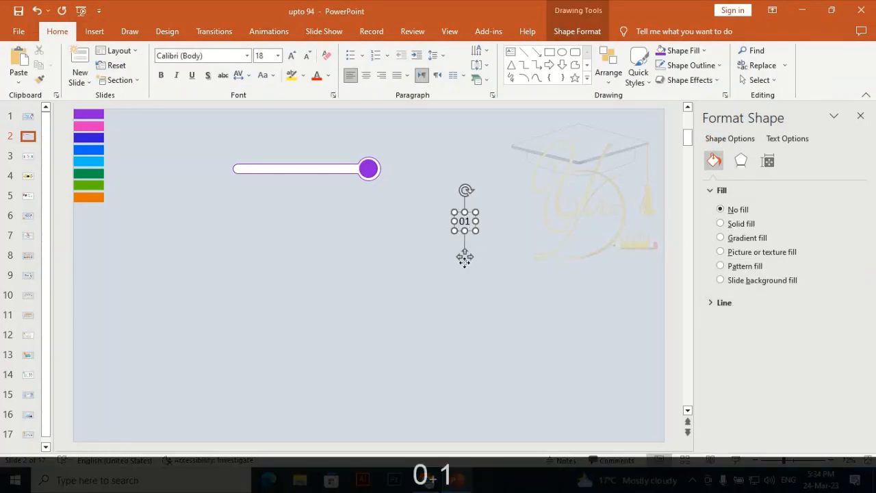
click(218, 55)
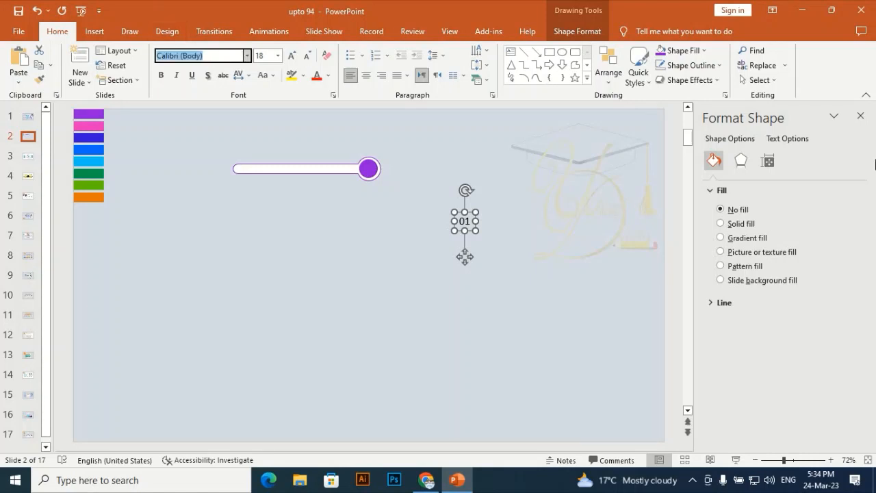
text(Oswald)
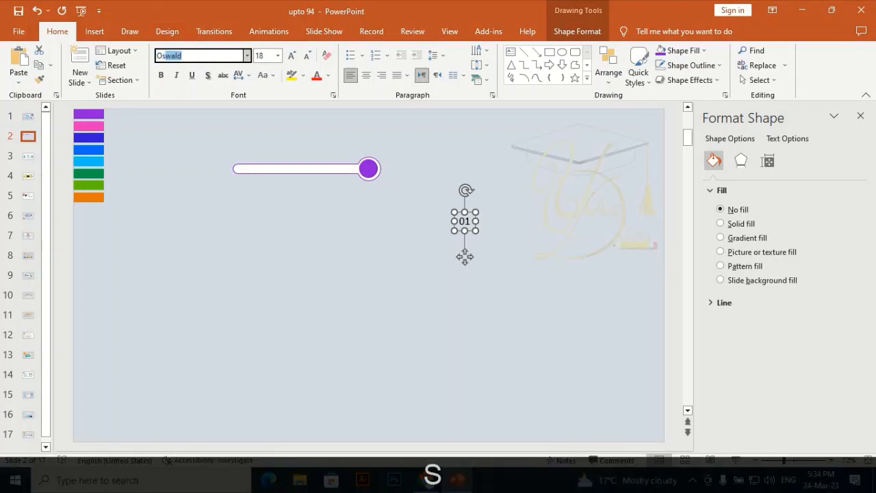
key(Right)
key(Return)
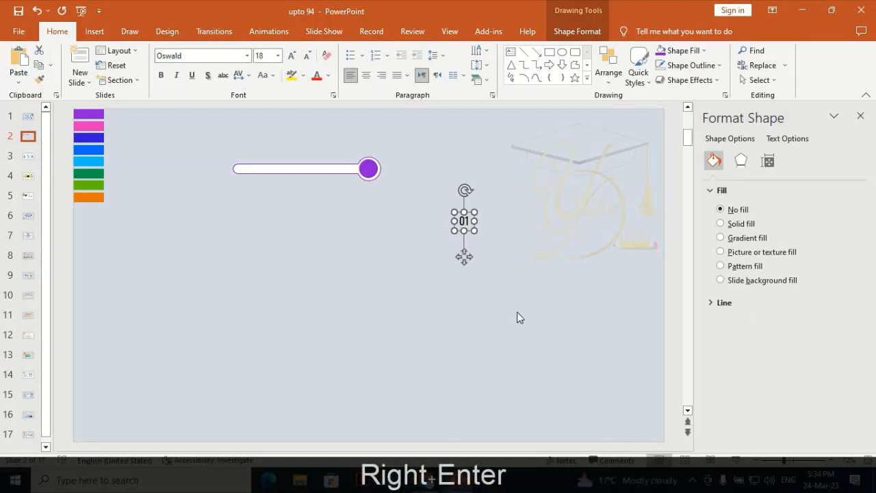
- Centre the "01" text box on the purple circle and make its text white
drag(464, 256, 366, 200)
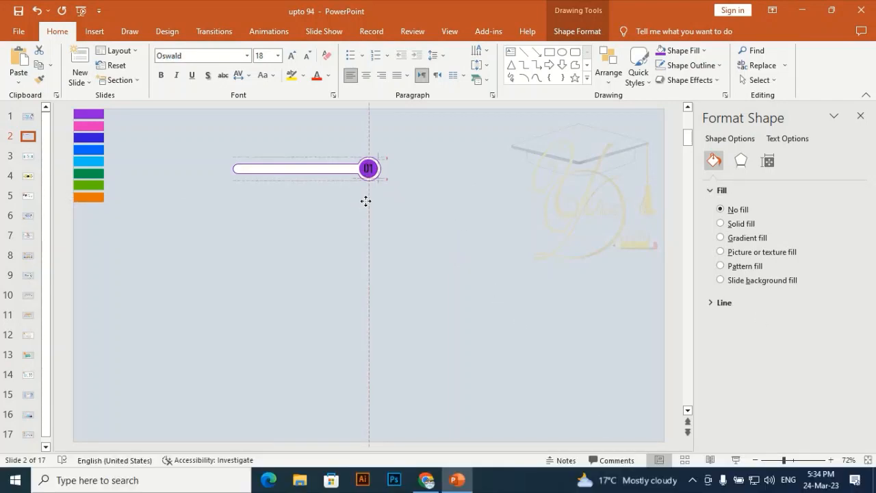
click(328, 75)
click(317, 104)
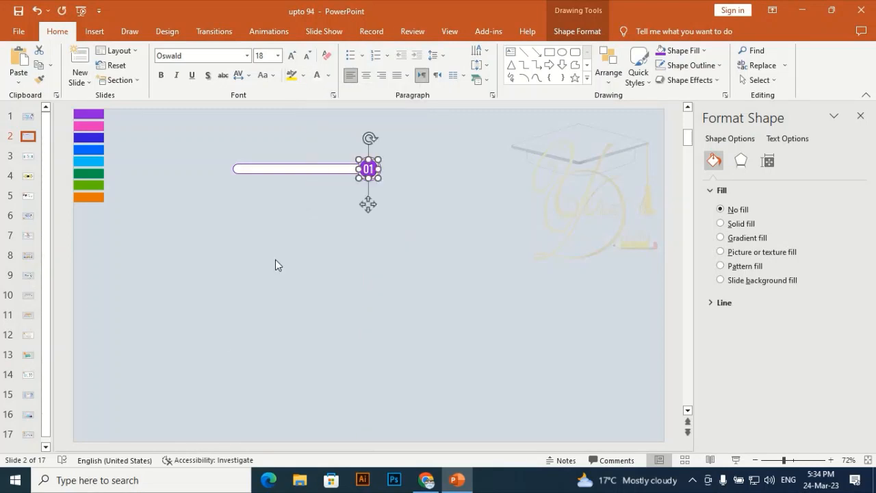
click(276, 259)
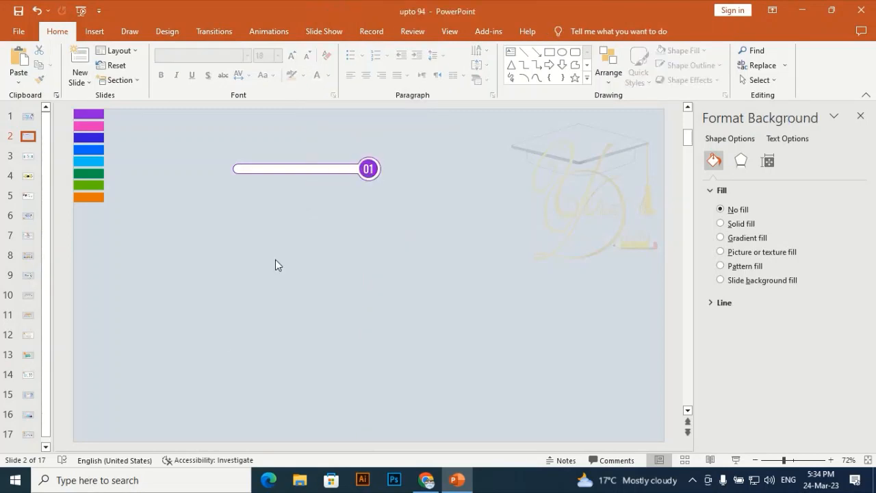
- Draw a rounded rectangle about 2.22" by 0.54" just below the bar, with its corners fully rounded into a pill shape
click(94, 31)
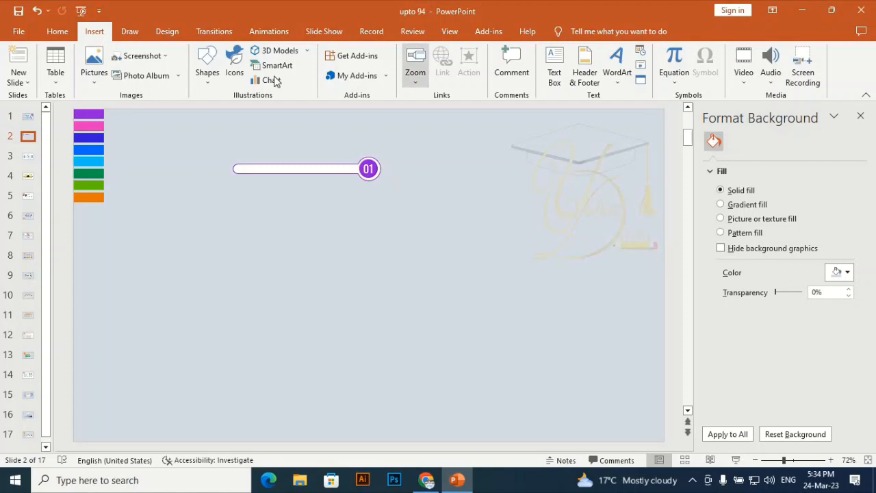
click(206, 68)
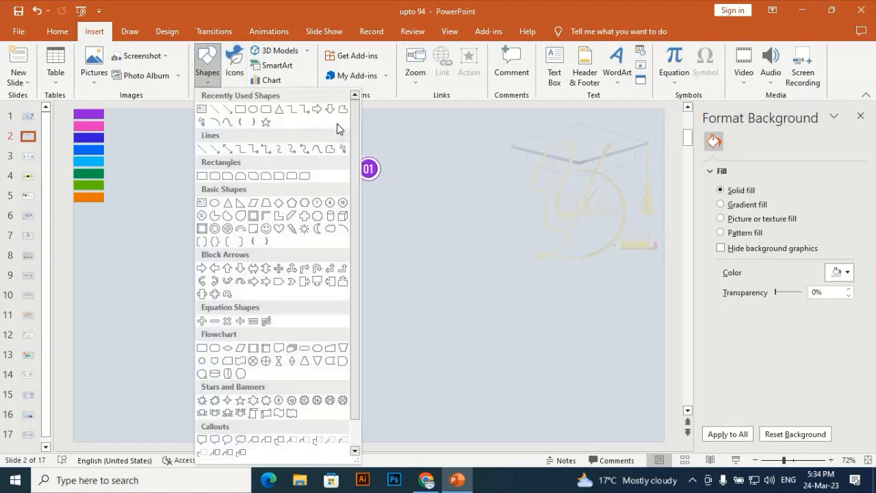
click(267, 110)
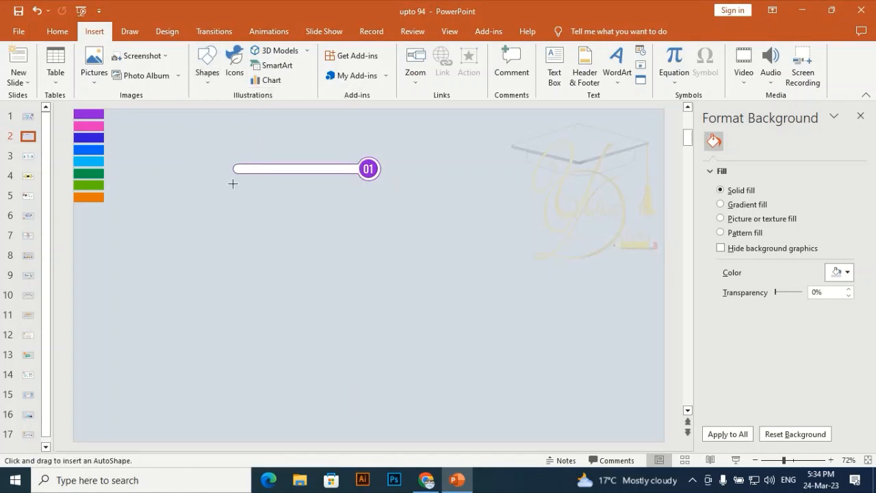
drag(233, 186, 331, 210)
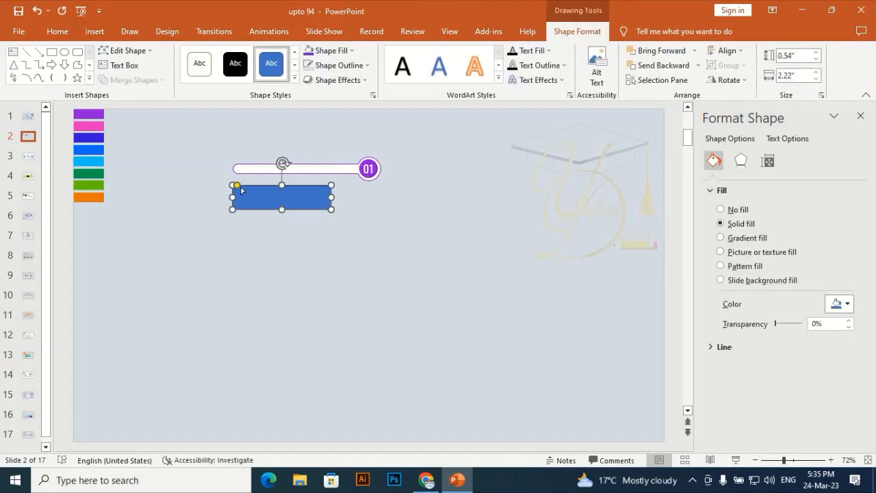
drag(236, 186, 295, 190)
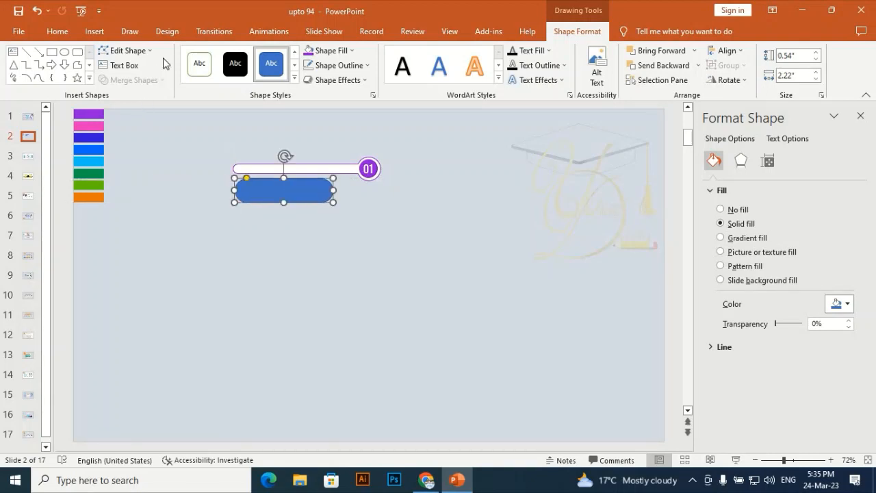
- Remove the pill shape's fill and give it the recently used purple as its outline colour
click(347, 51)
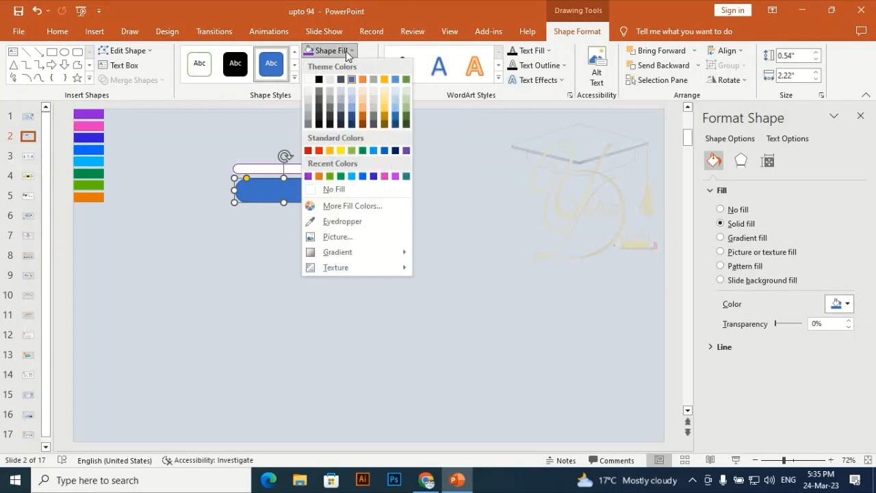
click(321, 190)
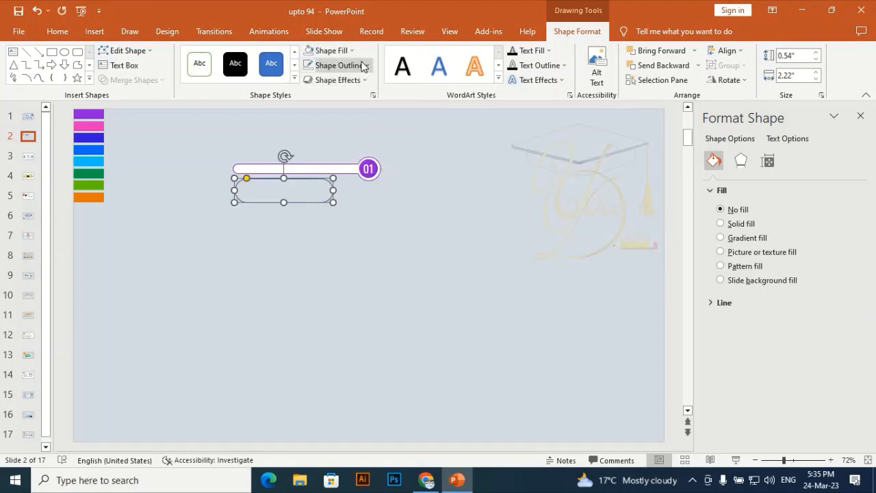
click(362, 65)
click(308, 191)
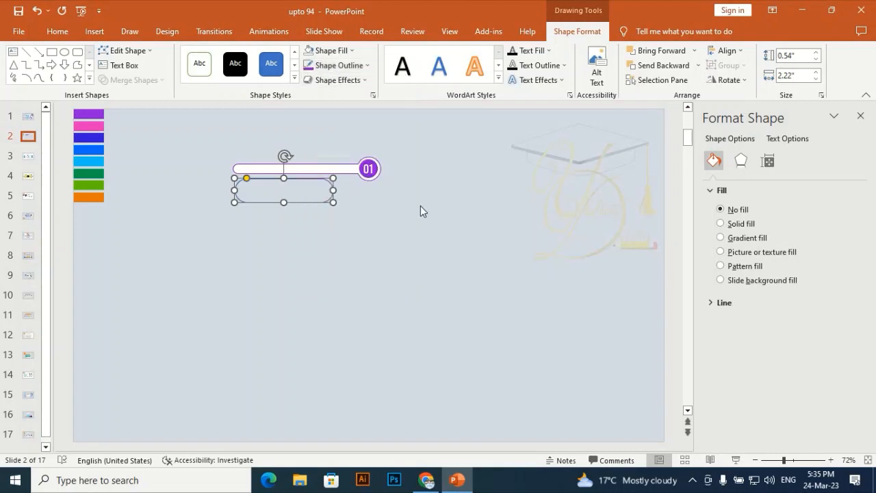
click(419, 207)
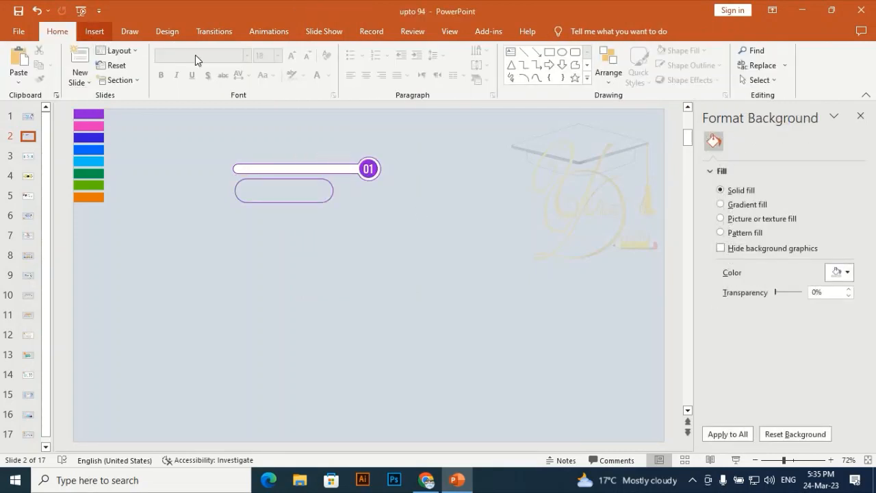
- Draw a vertical line about 0.22" long to the left of the pill shape and colour it purple
click(94, 33)
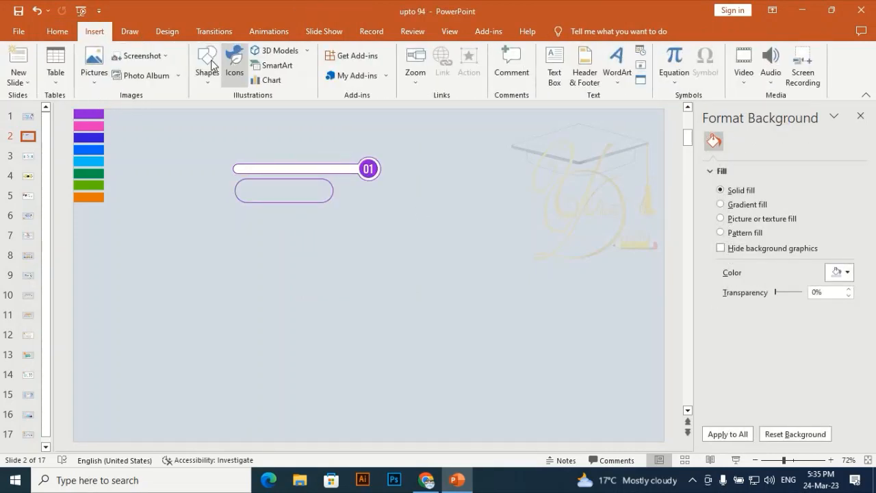
click(207, 67)
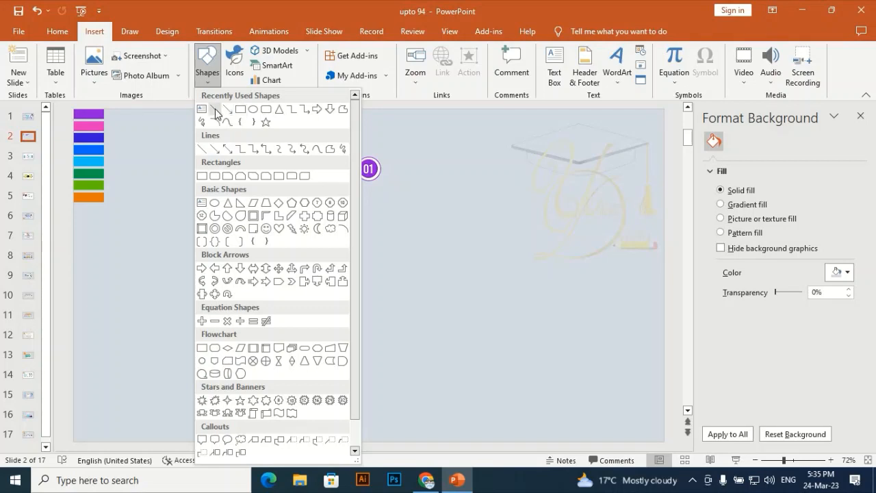
click(214, 176)
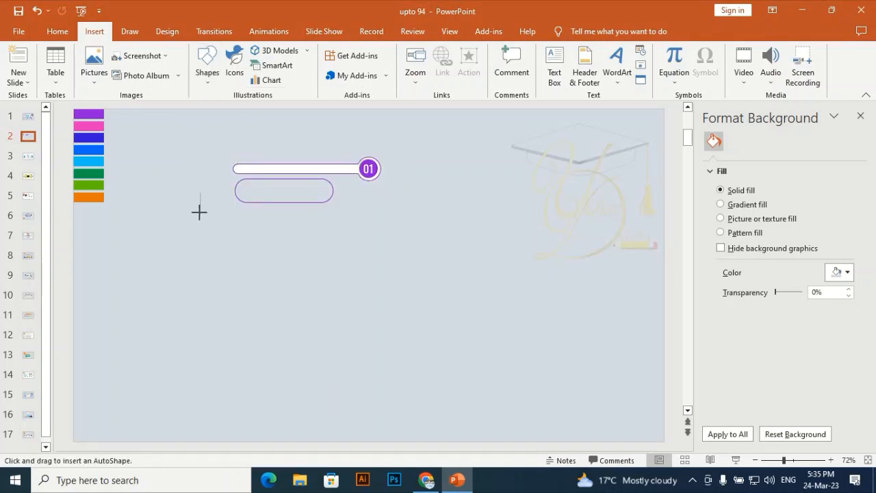
drag(200, 203, 200, 194)
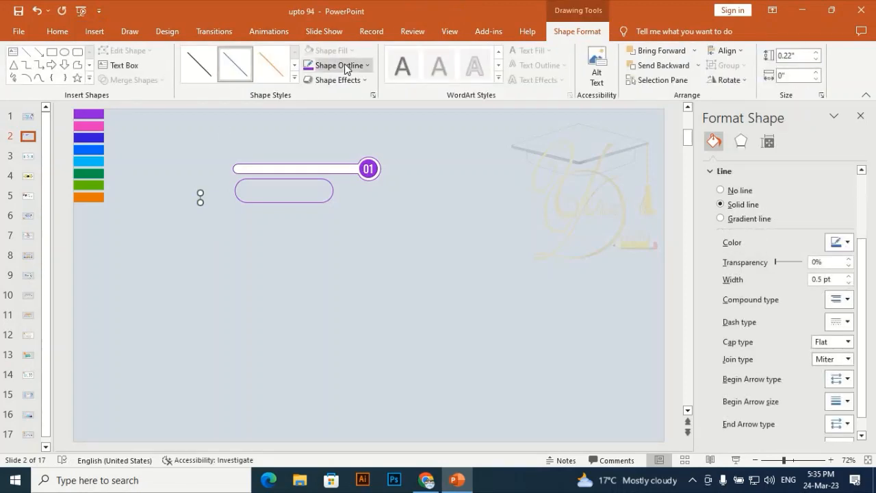
click(307, 67)
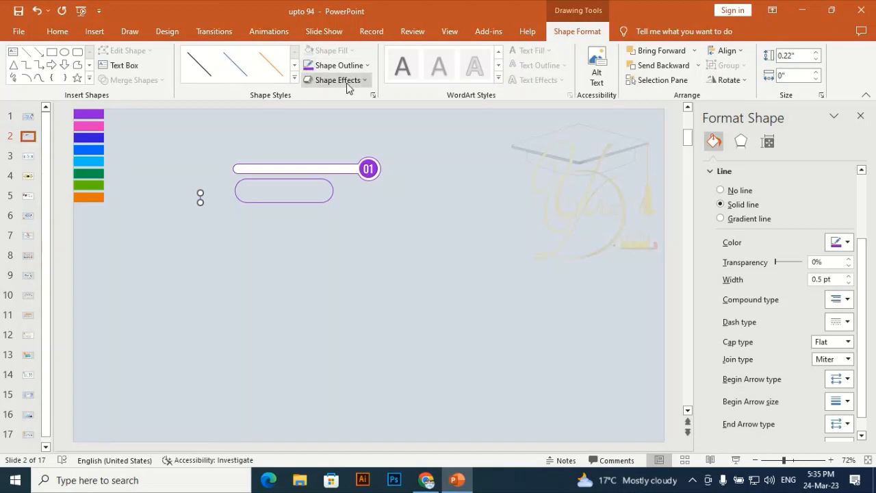
click(198, 249)
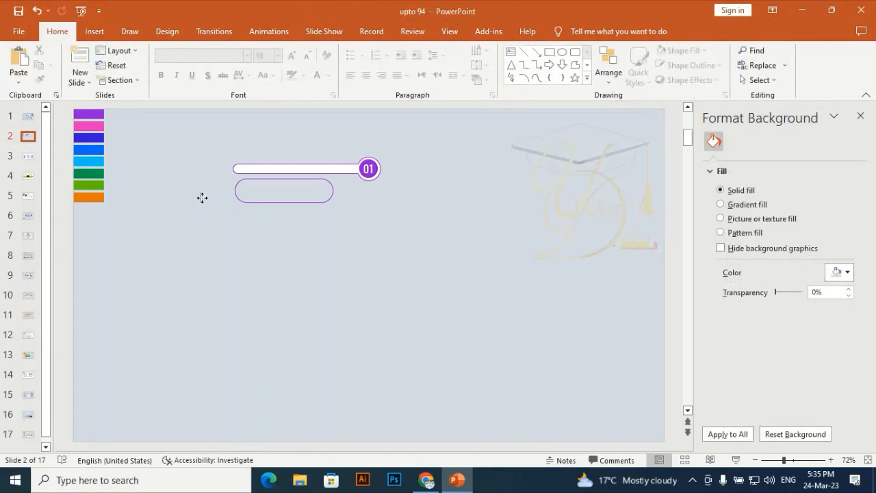
click(200, 198)
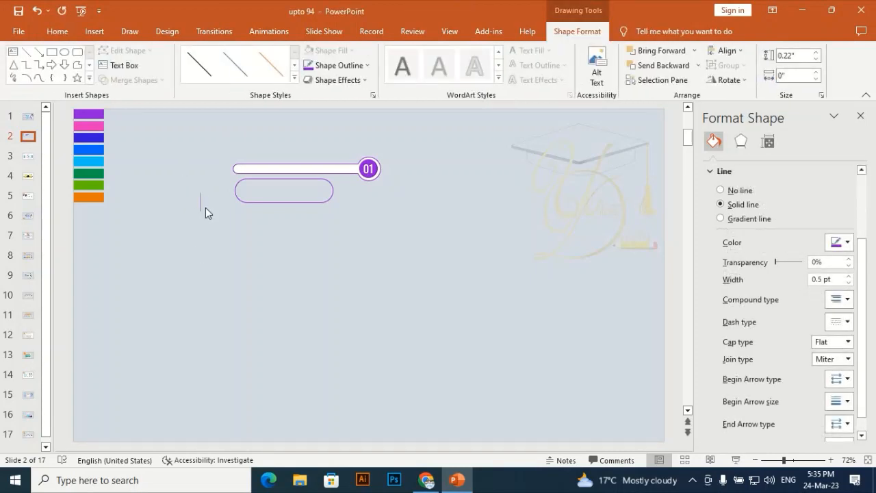
- Place the purple vertical line inside the pill shape's left part, about 0.41" long, and set its weight to 1 pt
drag(202, 205, 258, 190)
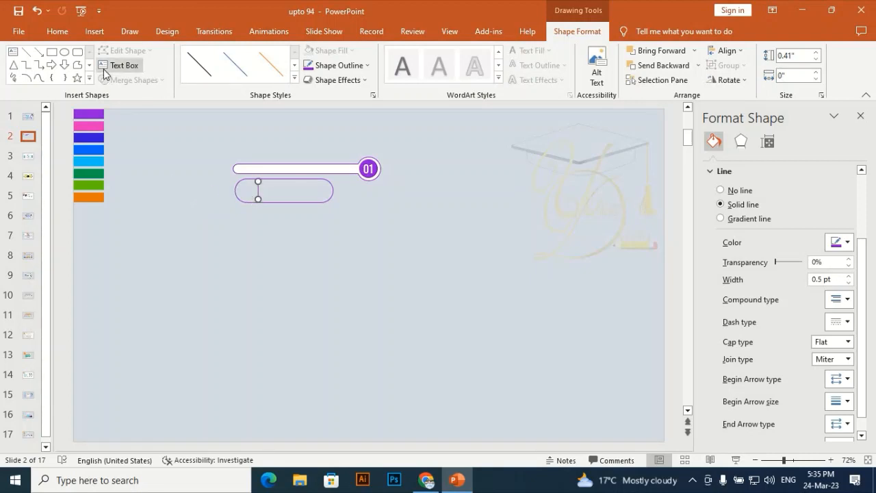
click(108, 34)
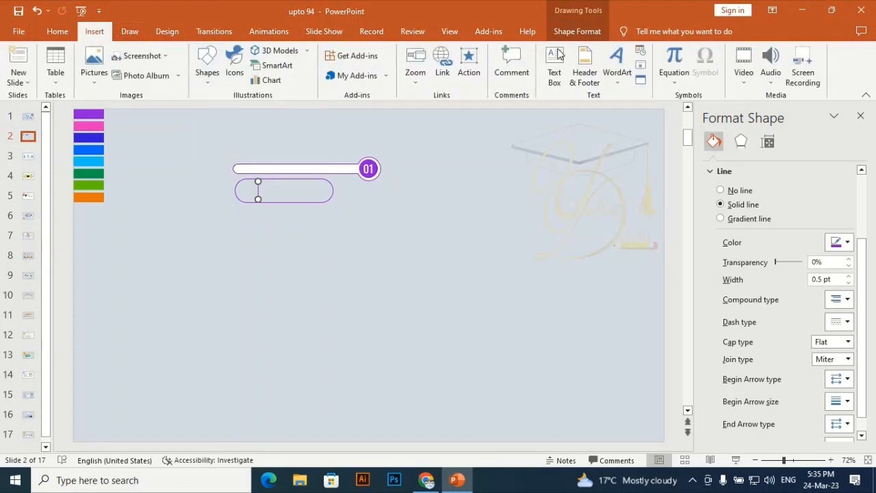
click(577, 31)
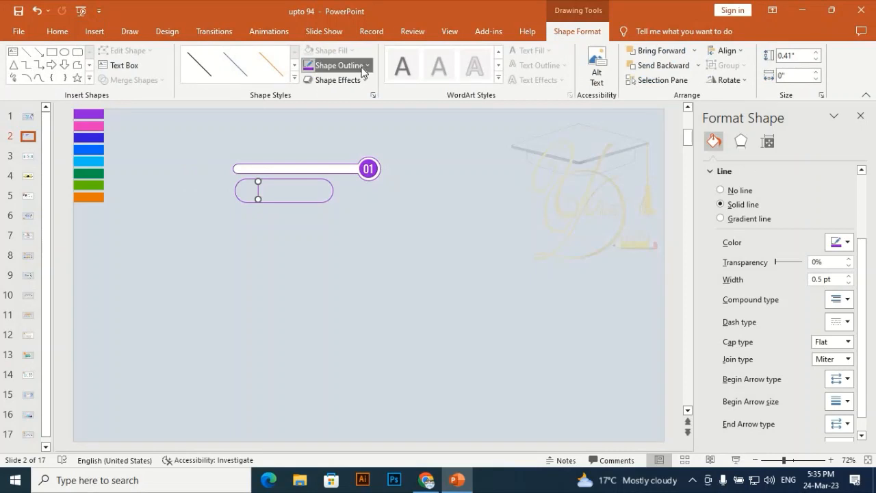
click(361, 68)
mouse_move(333, 252)
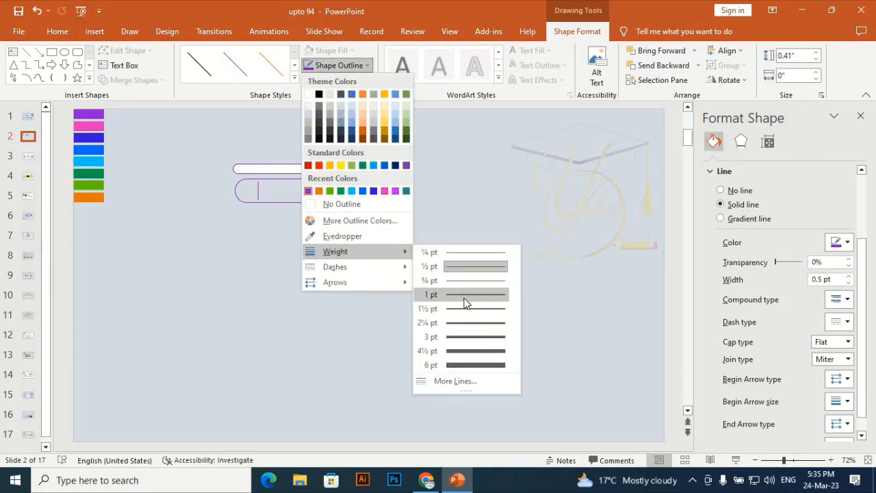
click(464, 302)
click(358, 312)
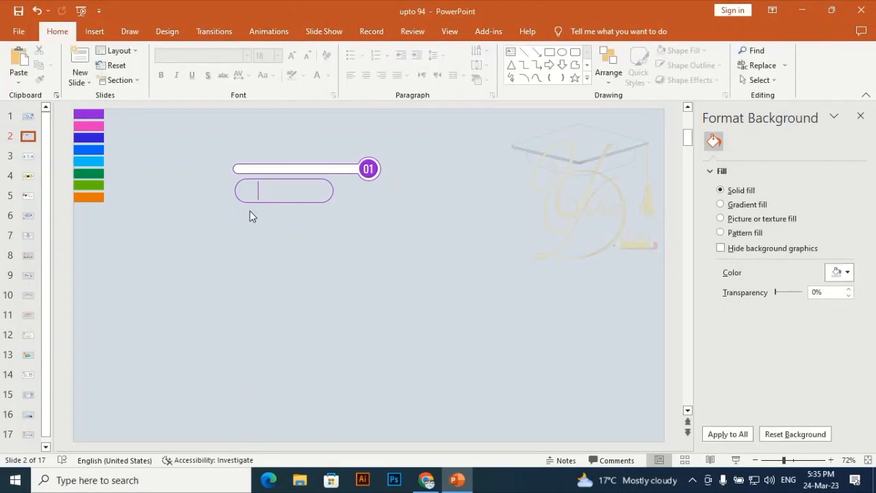
click(259, 189)
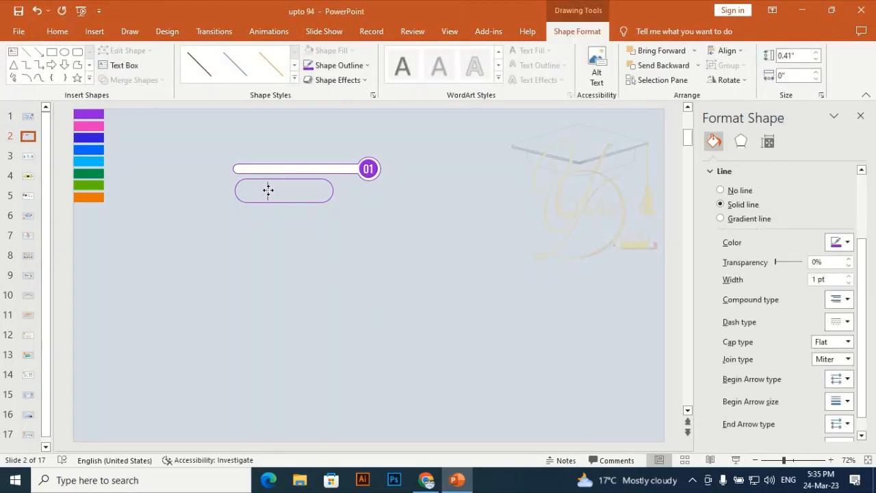
click(263, 235)
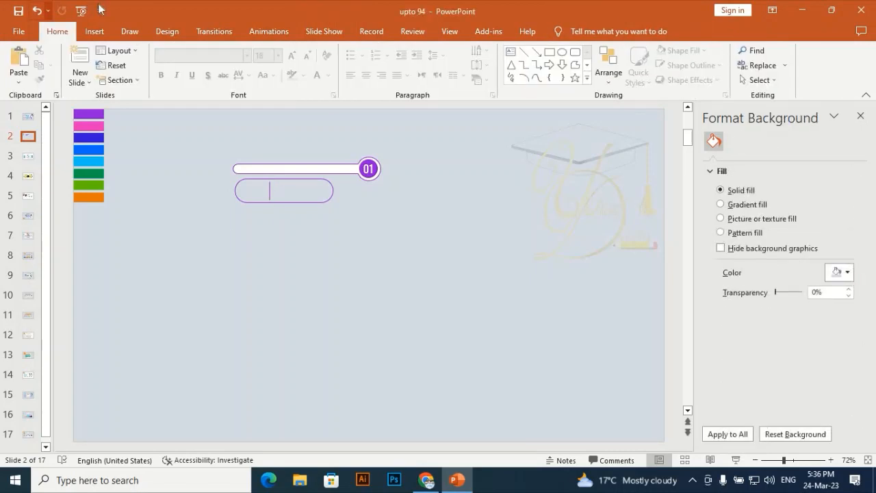
click(94, 32)
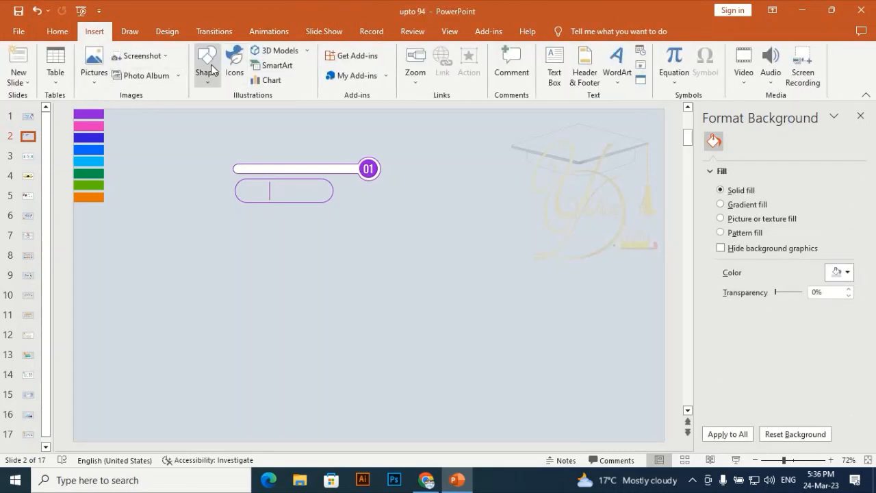
click(208, 66)
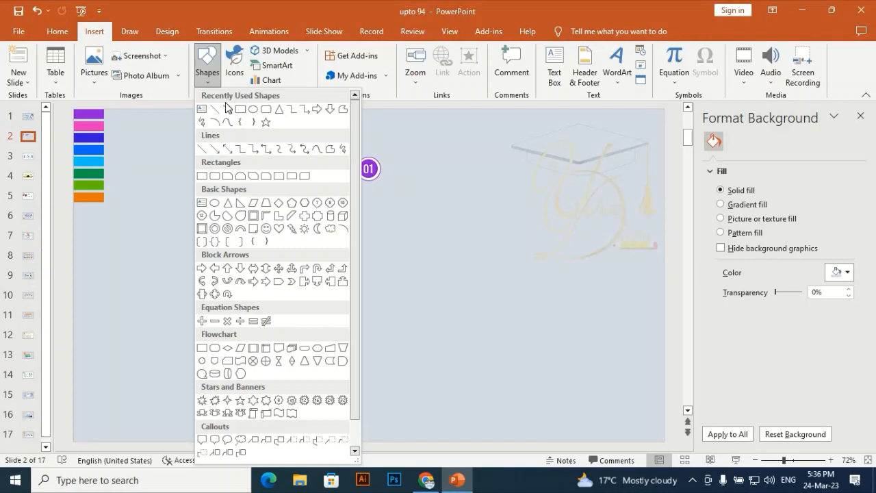
click(598, 214)
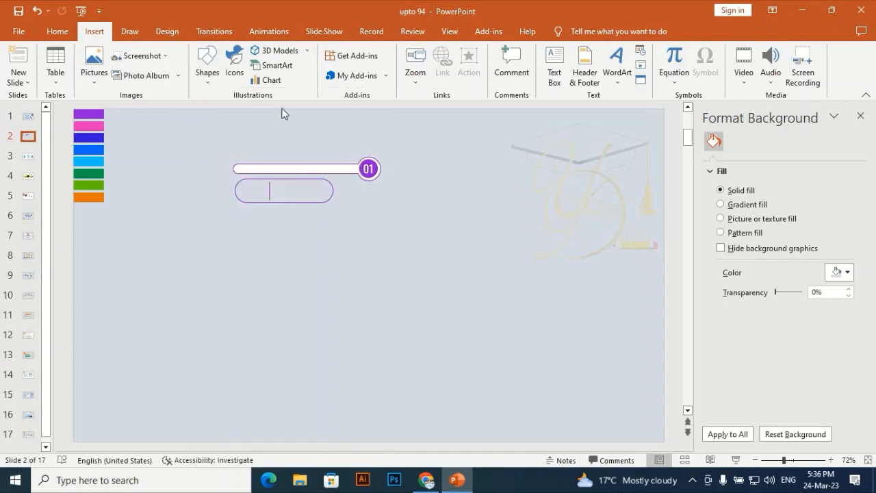
click(206, 63)
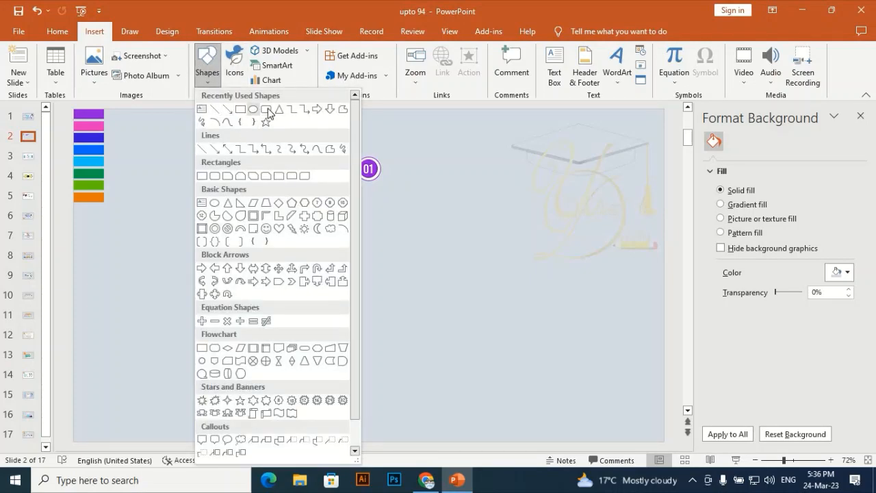
click(266, 109)
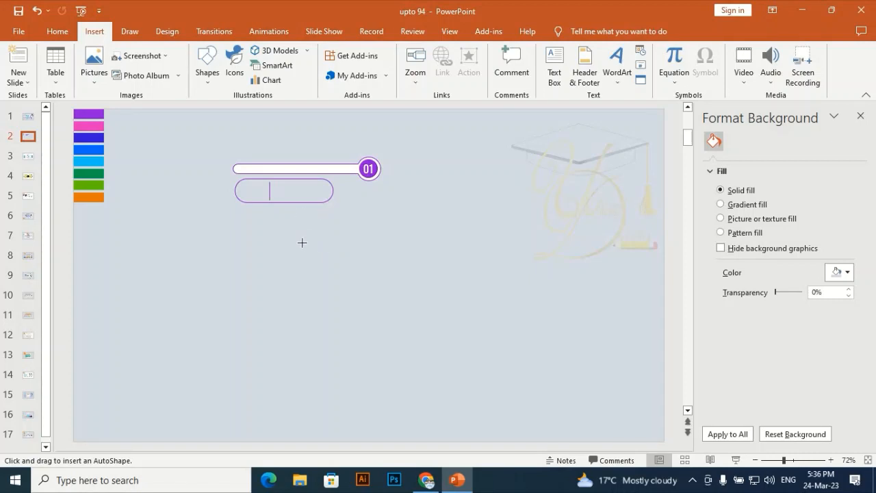
mouse_move(285, 247)
mouse_down()
mouse_move(399, 297)
mouse_move(384, 312)
mouse_up()
drag(340, 359, 353, 285)
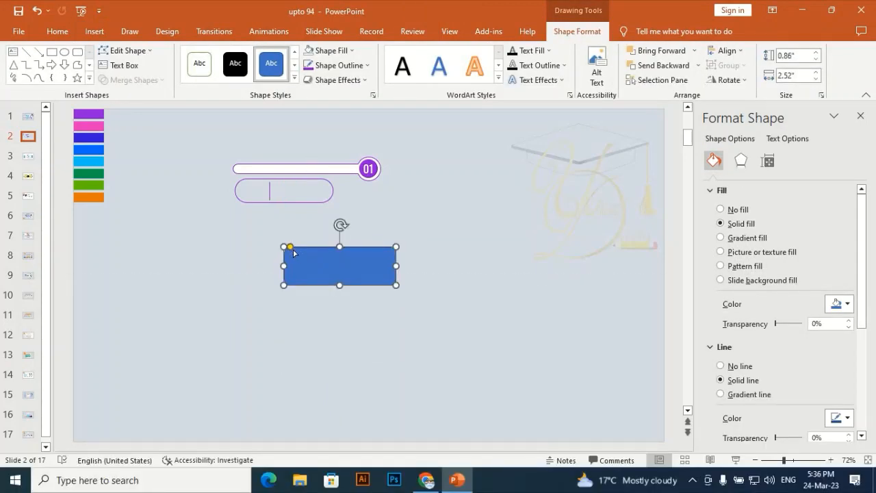
drag(290, 247, 470, 308)
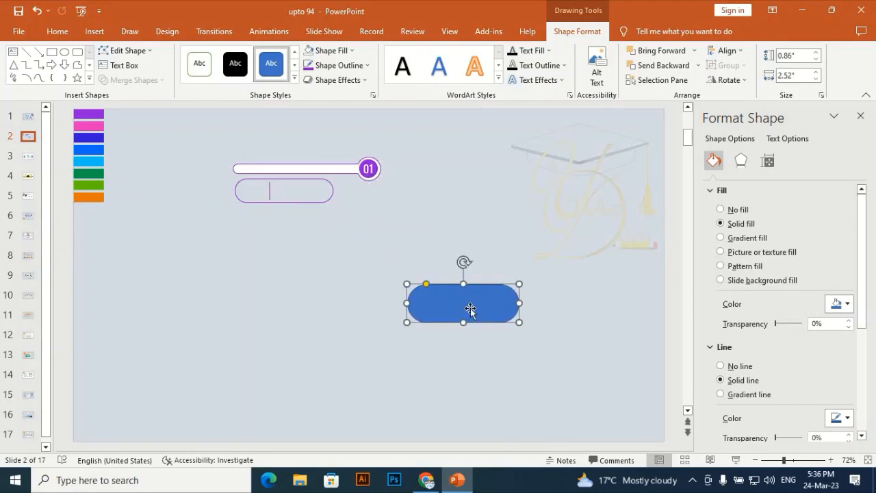
key(Delete)
- Duplicate the pill outline, make it about 0.73" high and position its right end over the centre of the numbered circle
click(300, 203)
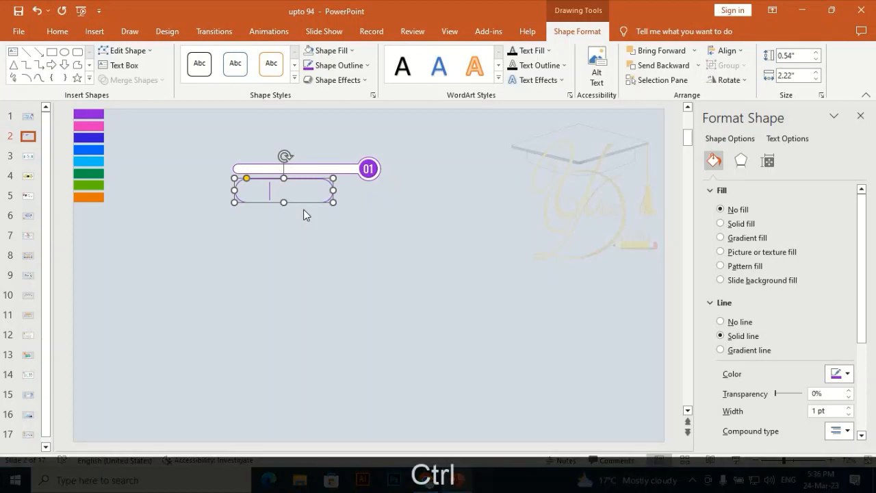
key(ctrl+d)
drag(310, 213, 327, 160)
drag(377, 200, 349, 196)
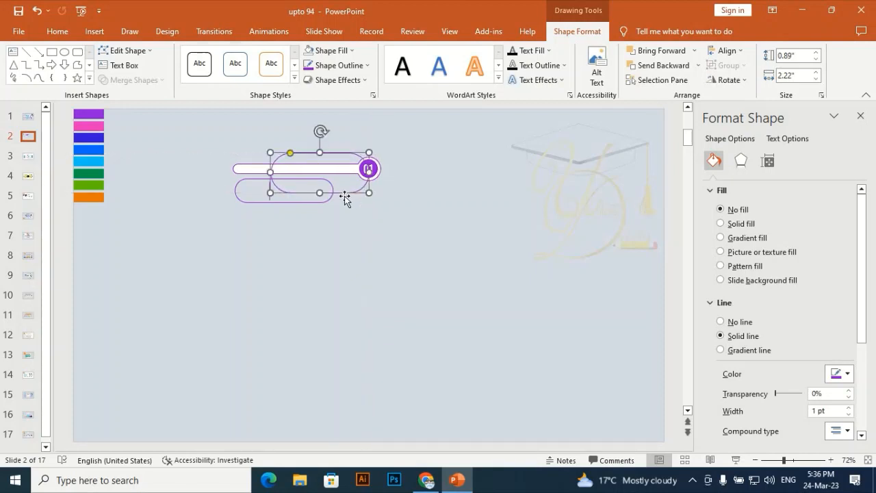
drag(321, 159, 322, 160)
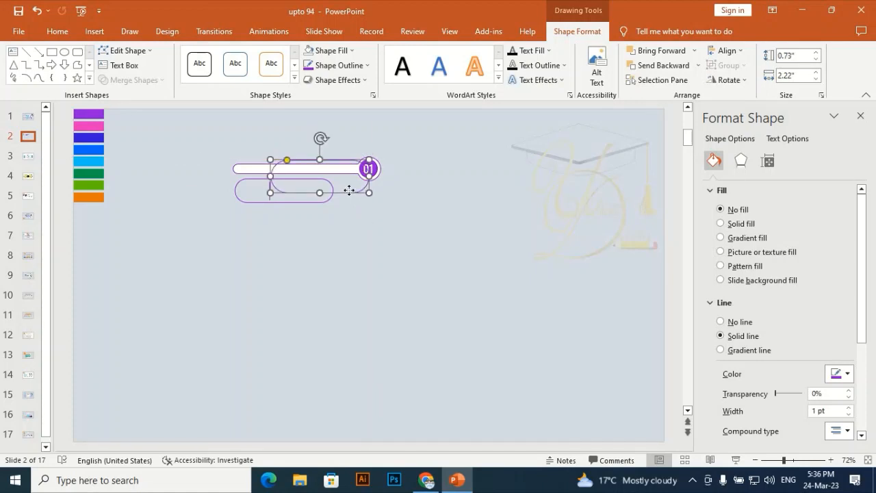
drag(349, 191, 352, 194)
key(ctrl+space)
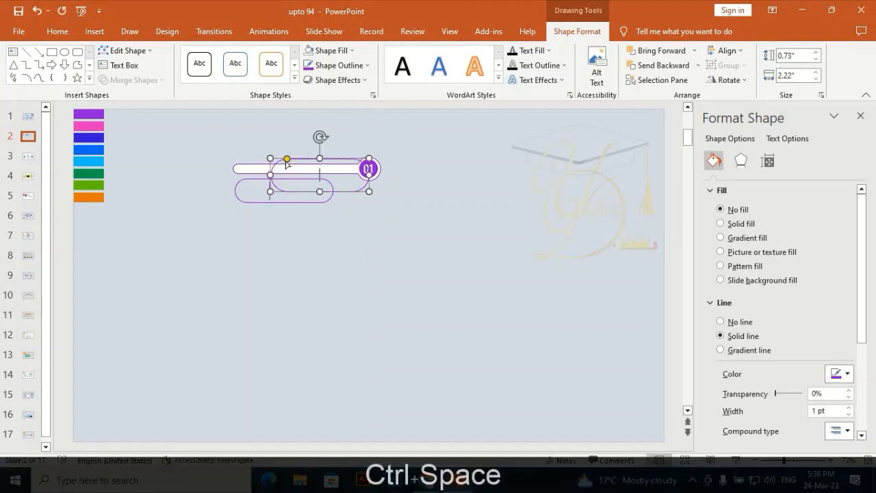
- Edit the duplicated outline's points: open its path at the upper-left point and delete the points of its left rounded end
click(123, 50)
mouse_move(140, 66)
click(154, 173)
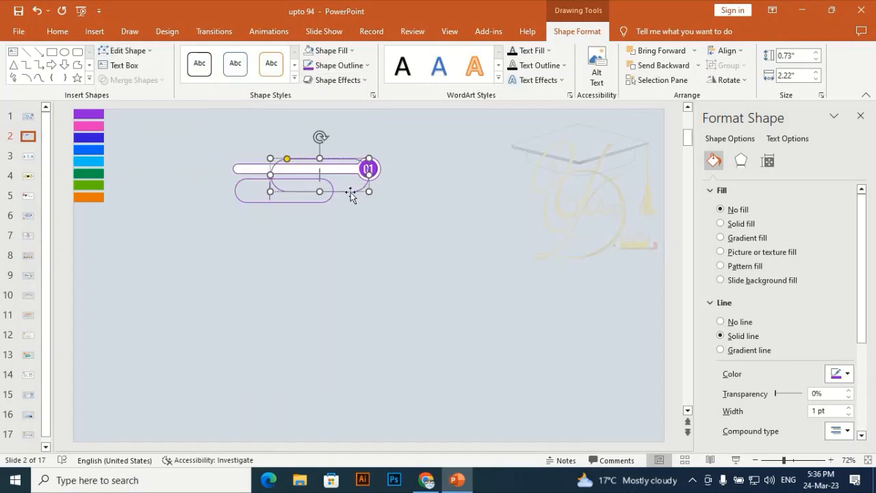
click(135, 55)
click(133, 81)
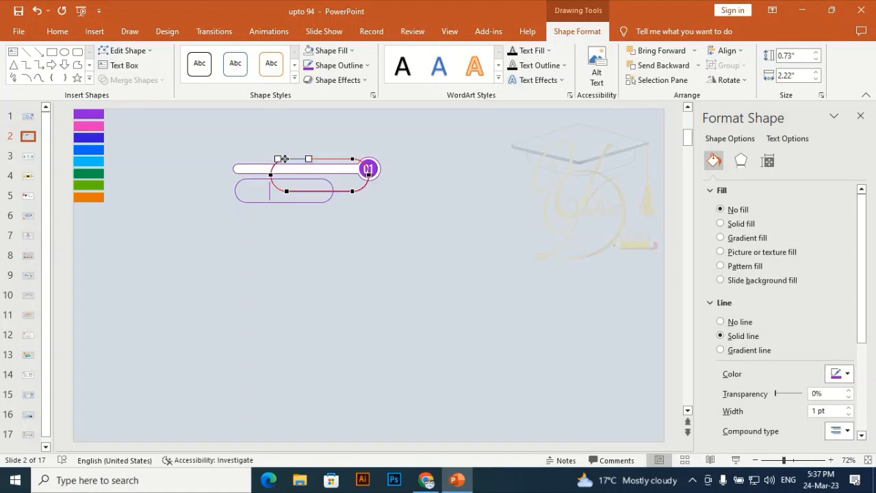
right_click(285, 159)
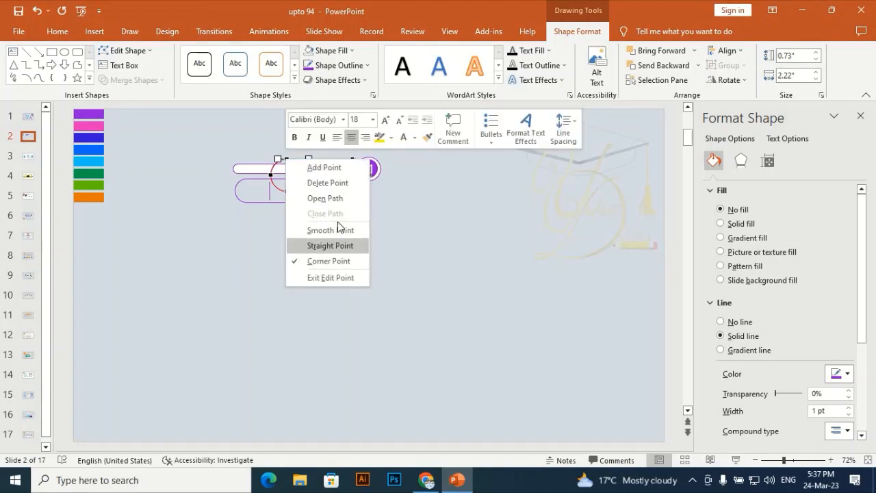
click(320, 199)
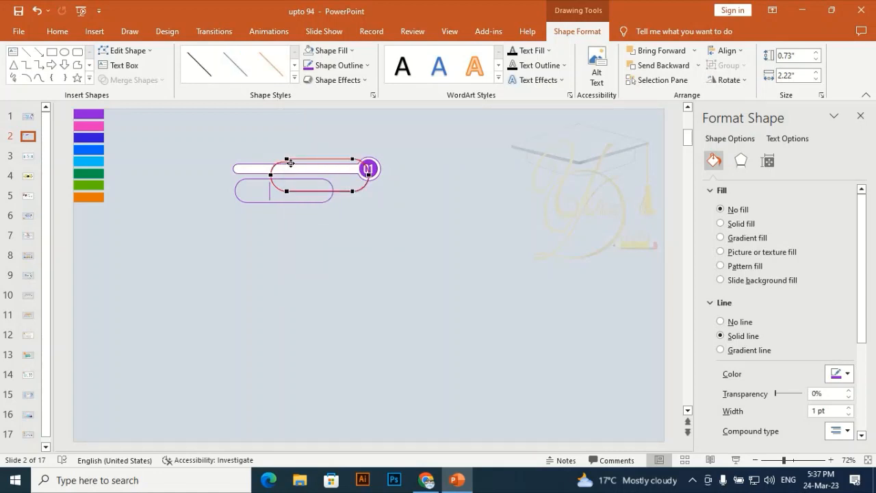
right_click(290, 163)
click(328, 187)
right_click(269, 174)
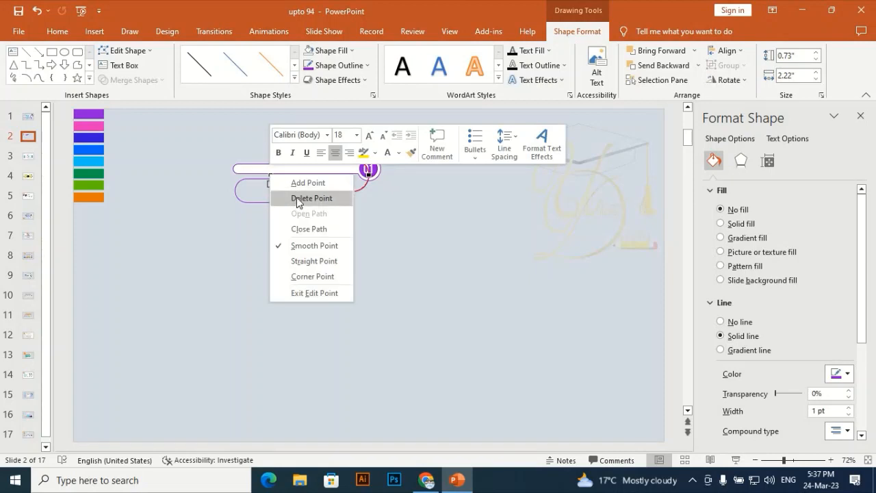
click(292, 198)
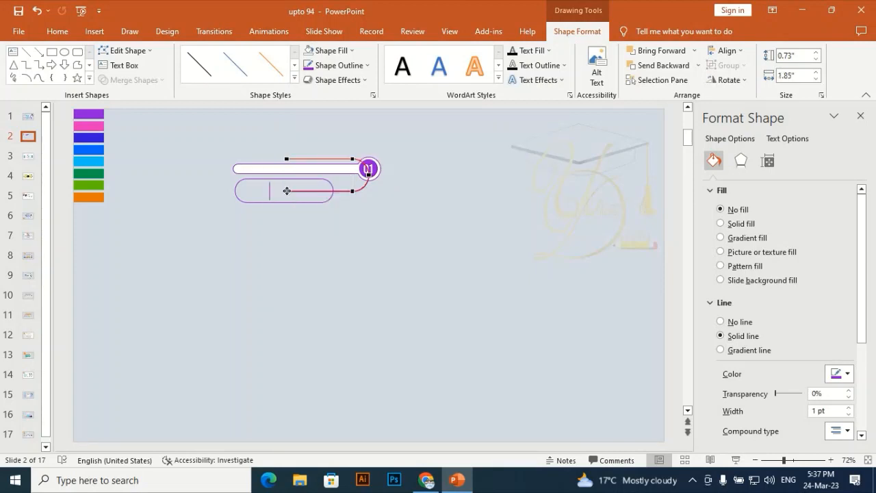
- Delete the open path's remaining surplus points so that only a curved connector runs from the circle to the pill's right edge
right_click(307, 191)
click(315, 198)
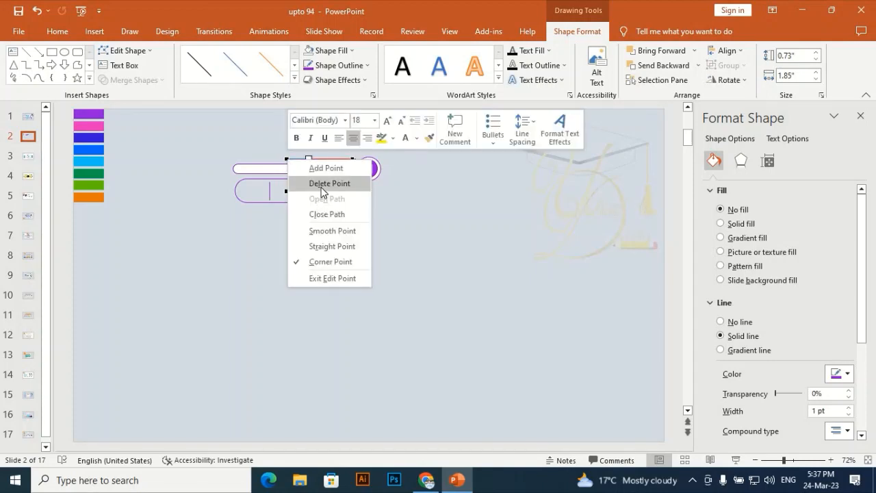
click(326, 184)
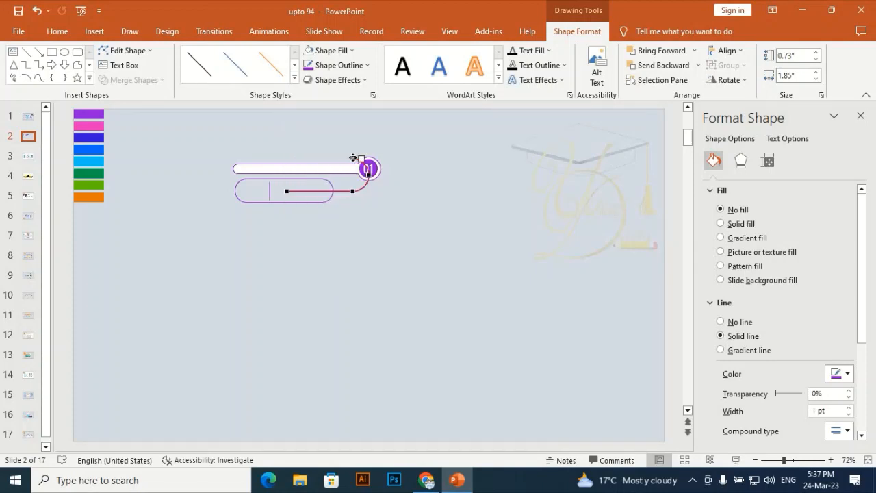
right_click(353, 159)
click(391, 180)
key(ctrl)
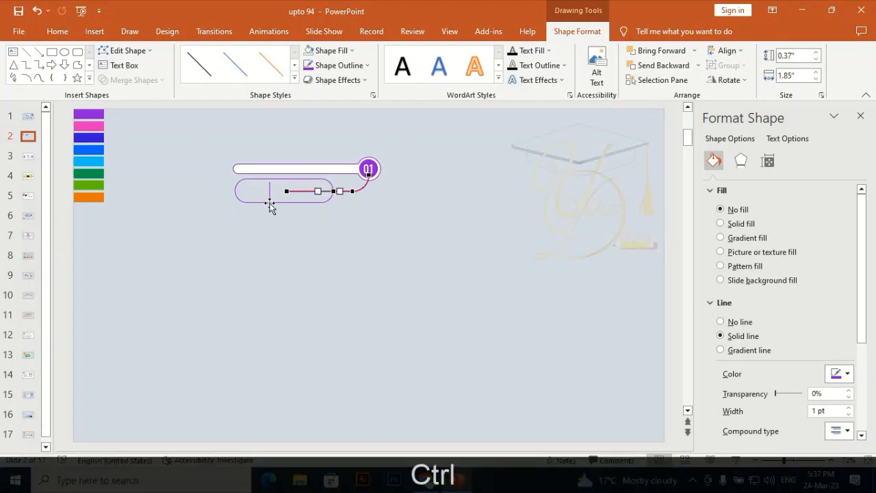
right_click(287, 191)
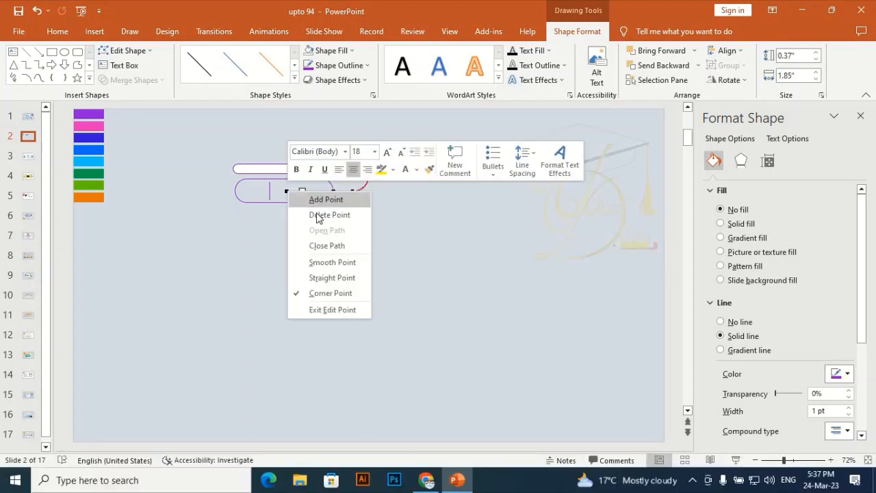
click(324, 215)
click(365, 273)
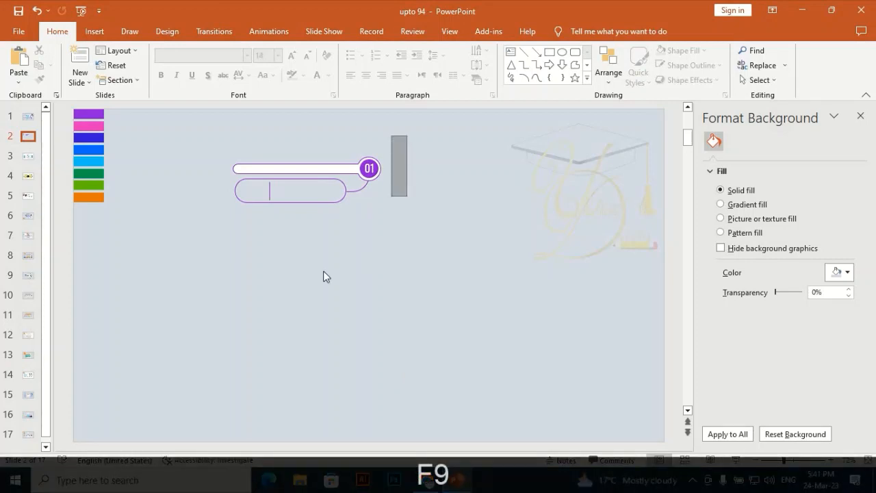
- Group all shapes of the "01" element, duplicate the group and place the copy just below the original
drag(323, 277, 184, 268)
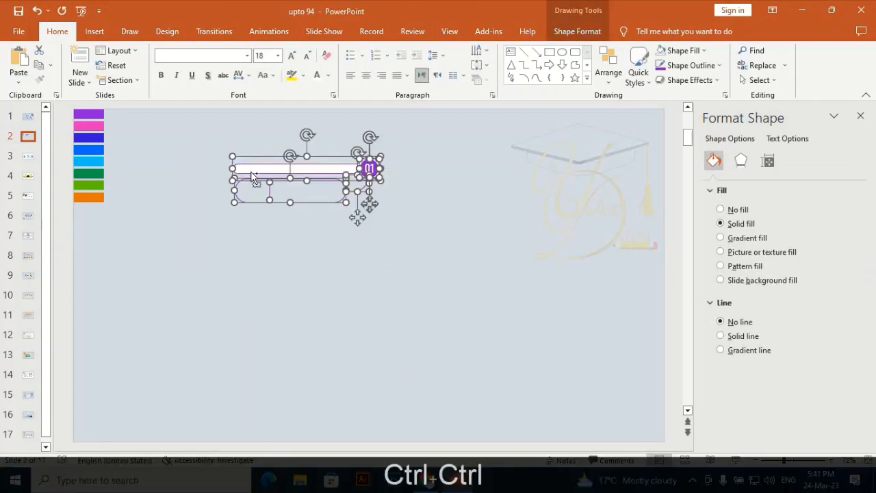
key(ctrl+g)
key(ctrl+d)
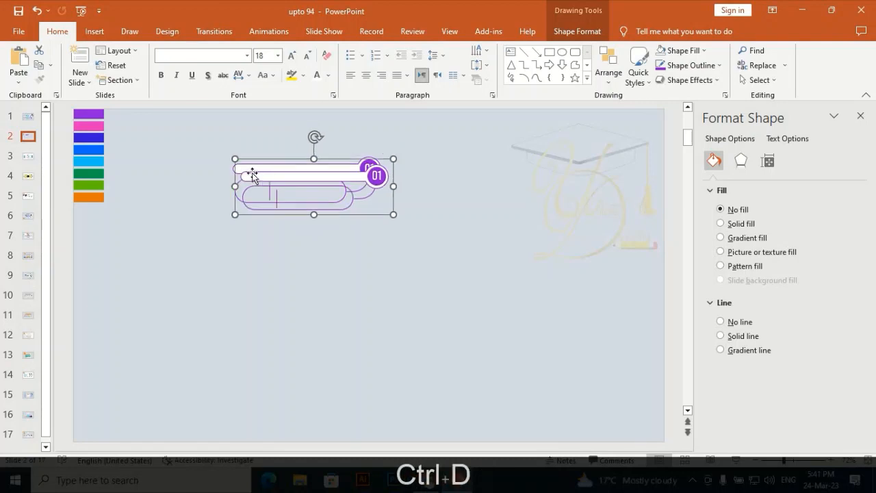
drag(268, 182, 272, 233)
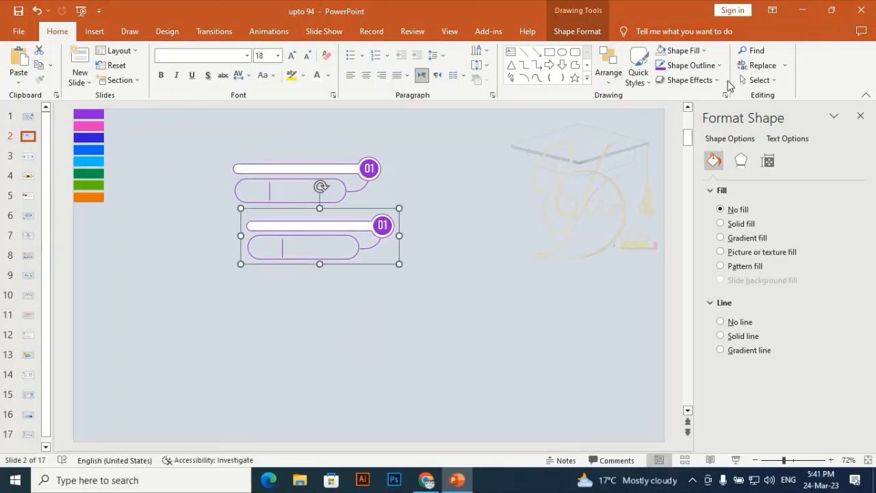
- Flip the duplicated group horizontally
click(565, 35)
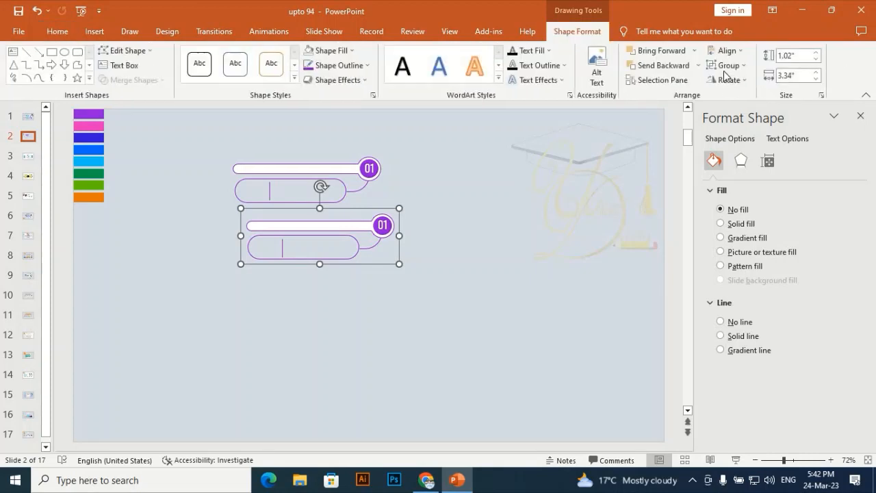
click(728, 80)
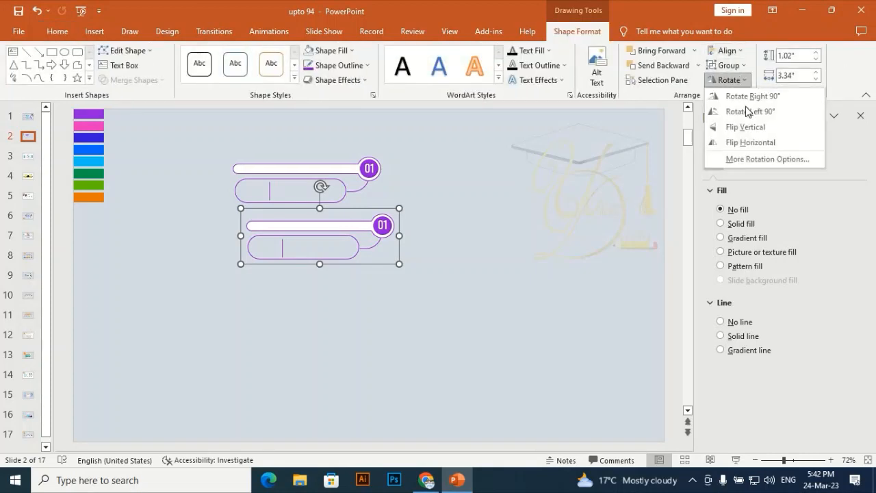
click(744, 141)
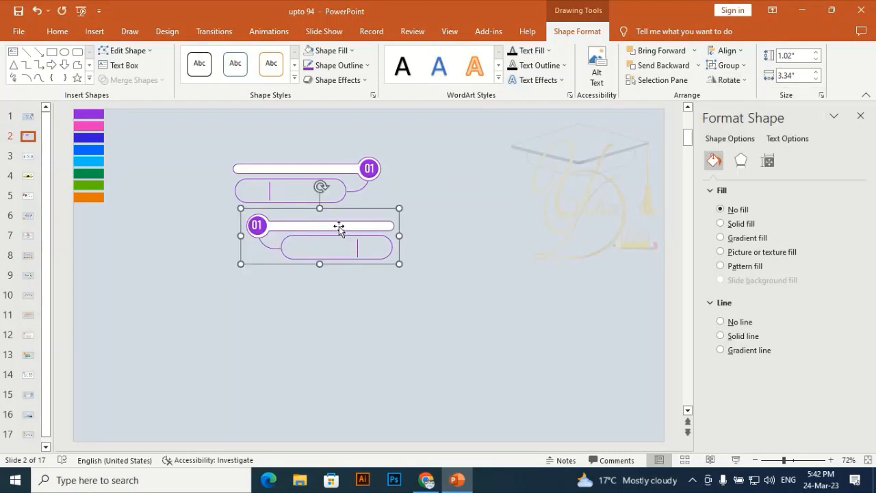
- Move the mirrored group beside the original so its circle sits just below the original's circle
drag(338, 225, 455, 214)
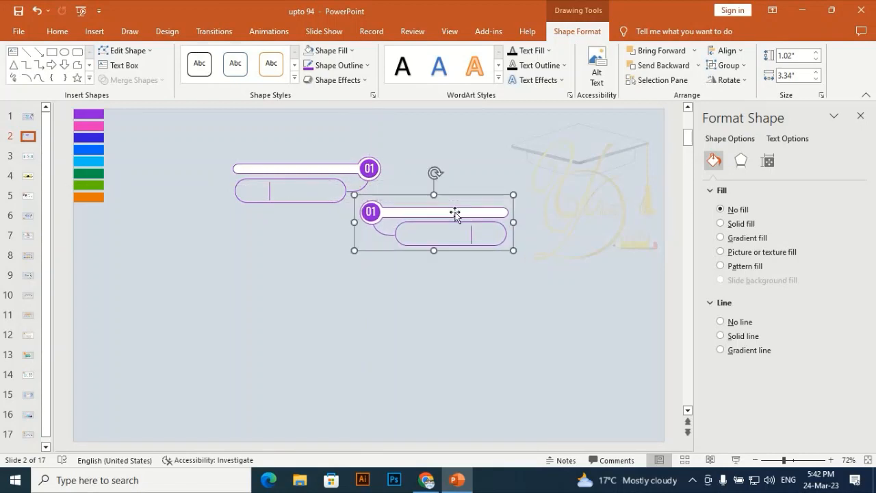
key(Up)
key(Up)
key(Up)
key(Up)
key(Up)
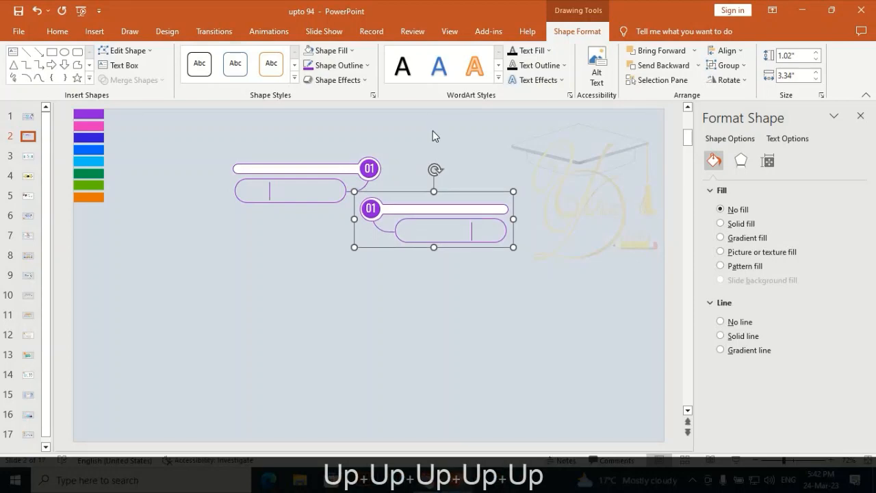
click(433, 137)
- Duplicate the original and mirrored groups together and place the copied pair directly below them
click(294, 167)
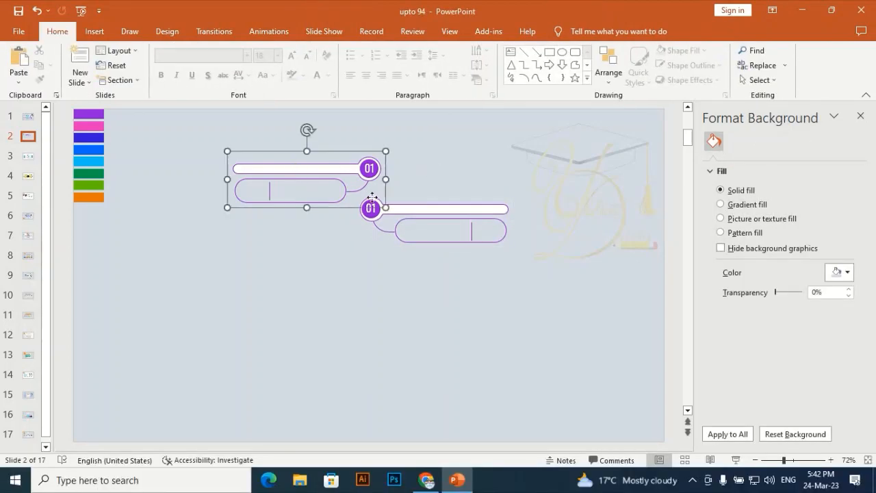
shift+click(424, 219)
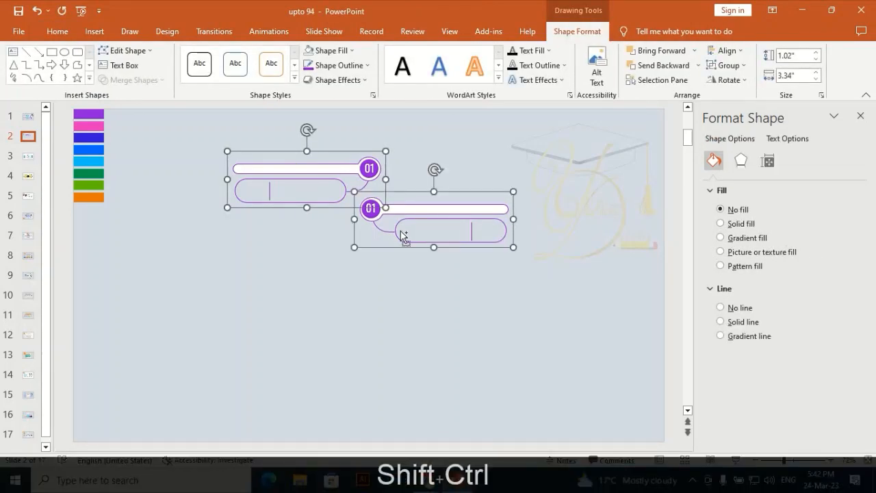
key(ctrl+shift+d)
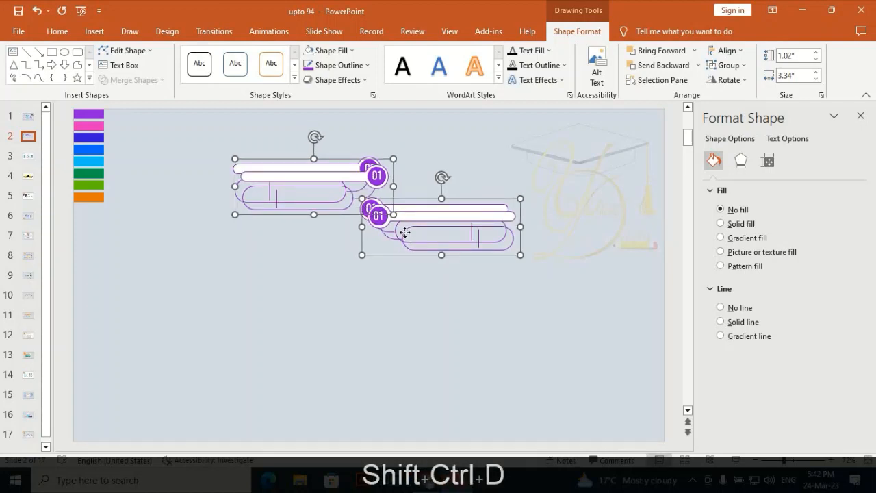
drag(410, 234, 390, 294)
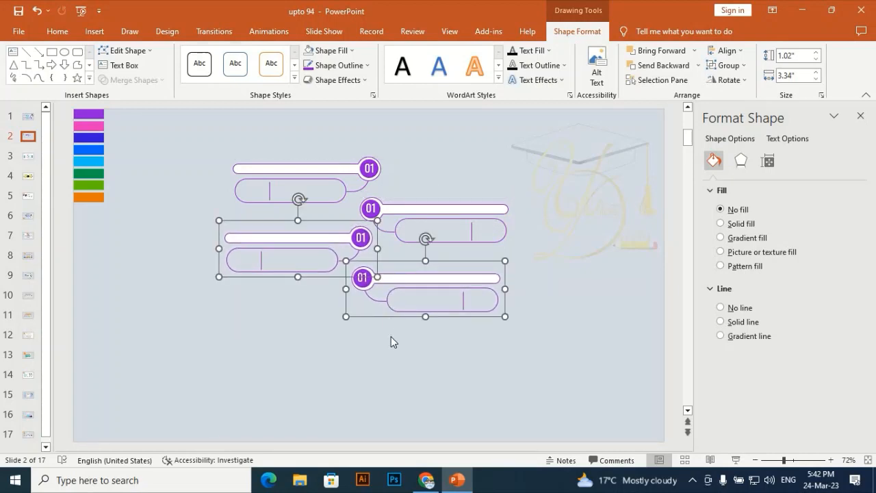
- Duplicate the copied pair two more times with the same downward offset to make four pairs
key(ctrl)
key(ctrl+d)
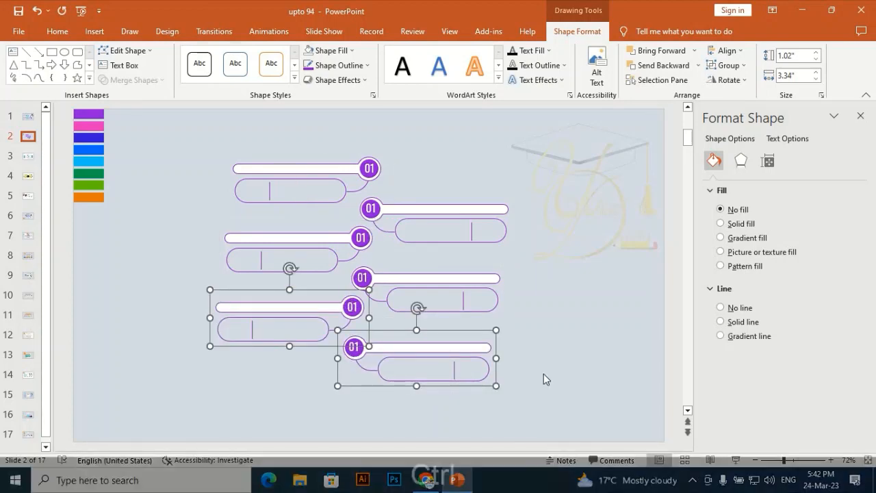
key(ctrl+d)
click(567, 296)
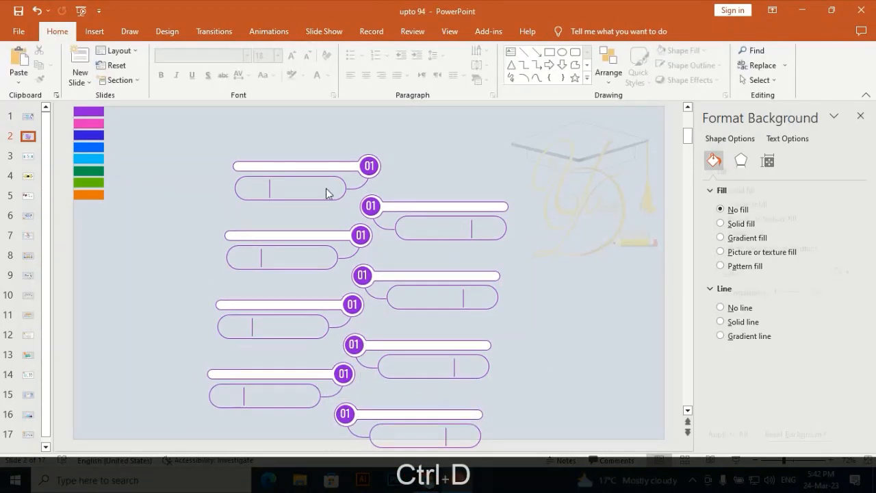
- Reposition the groups of the upper two pairs into two closely spaced columns, with the right column staggered slightly lower
click(347, 166)
drag(347, 166, 329, 180)
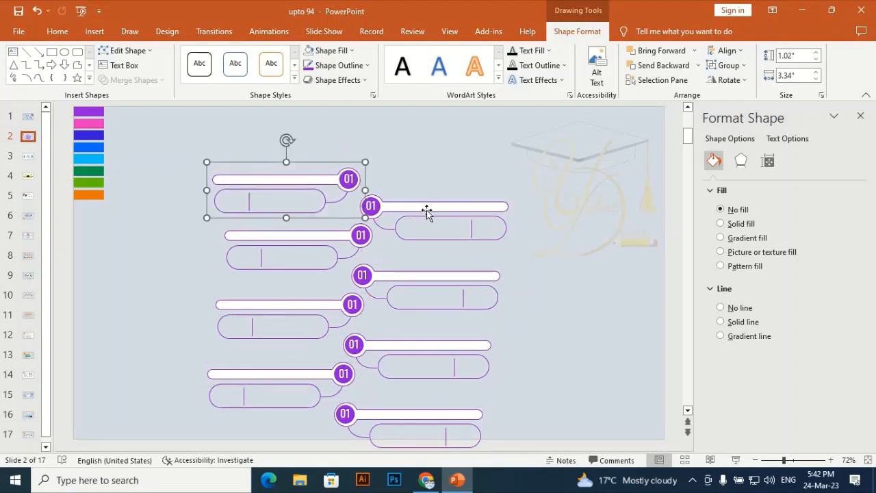
drag(426, 210, 429, 202)
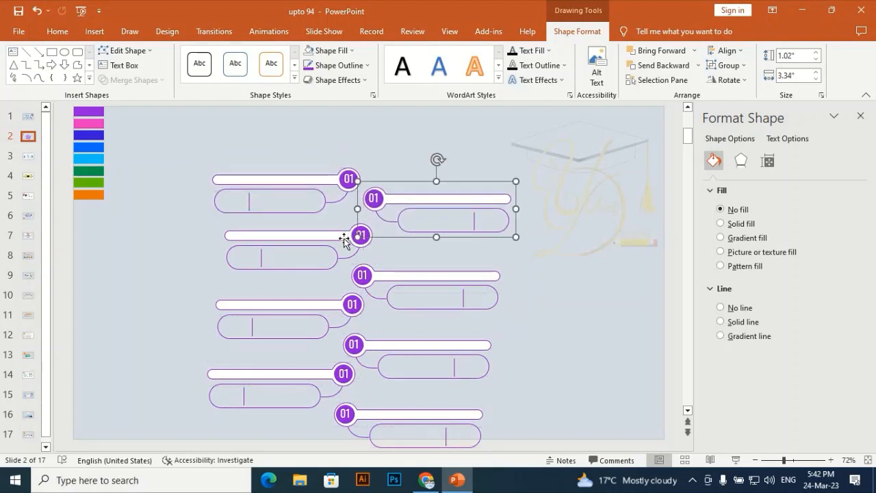
drag(345, 237, 329, 232)
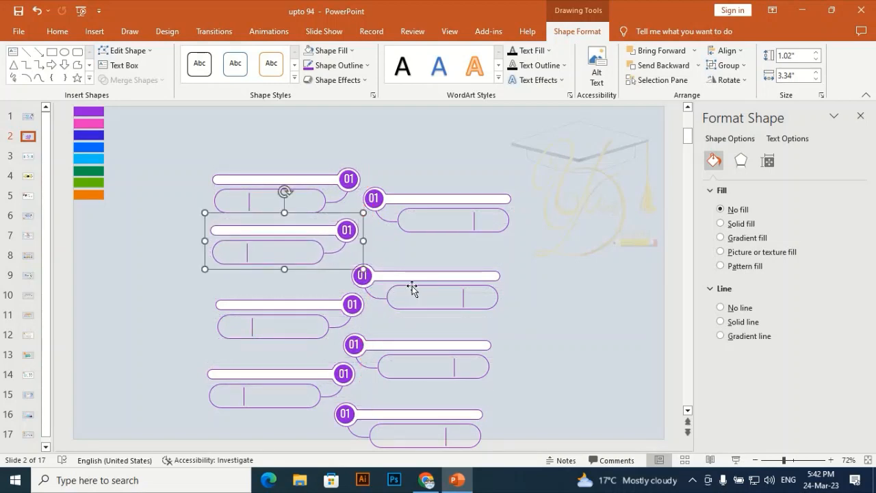
drag(412, 277, 424, 253)
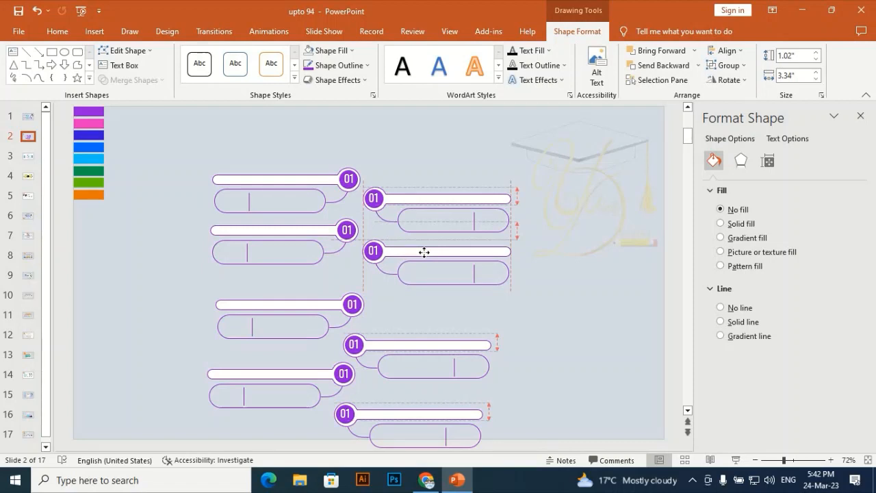
drag(425, 252, 424, 250)
- Move the groups of the lower two pairs up beneath the others to continue the left and right columns
drag(329, 305, 322, 285)
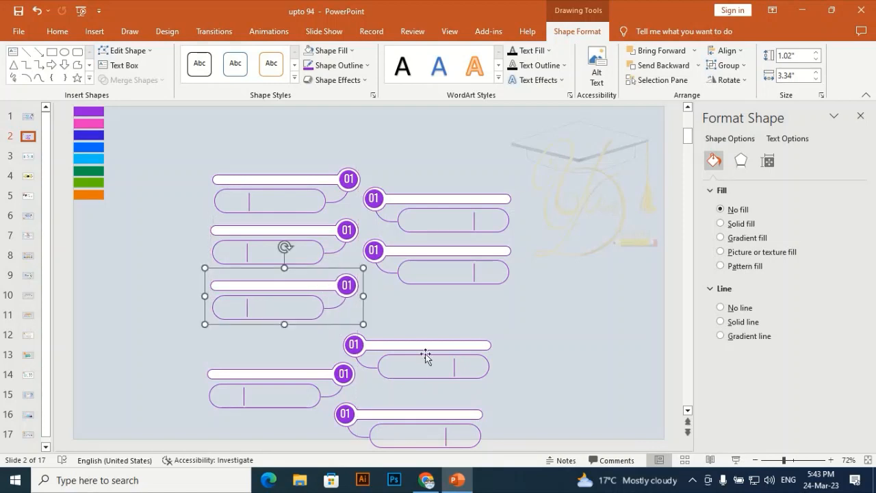
drag(426, 349, 448, 313)
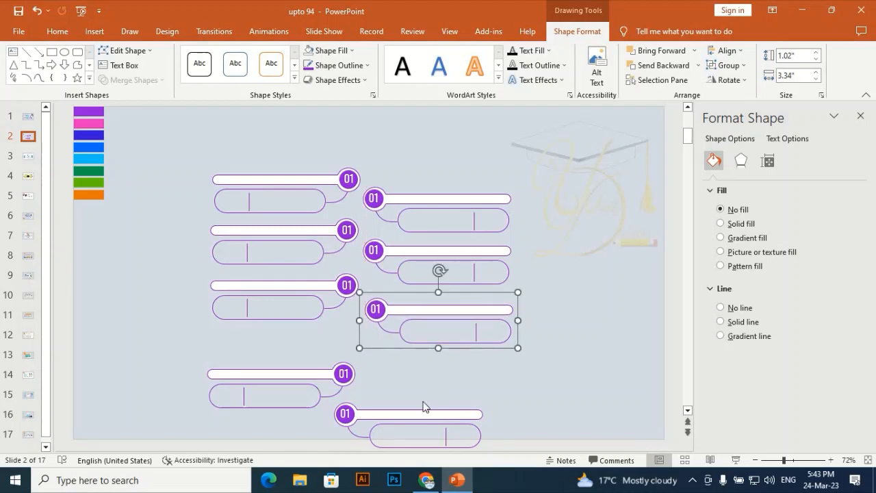
mouse_move(316, 360)
mouse_down()
mouse_move(313, 335)
mouse_move(320, 345)
mouse_up()
drag(421, 421, 456, 365)
click(567, 255)
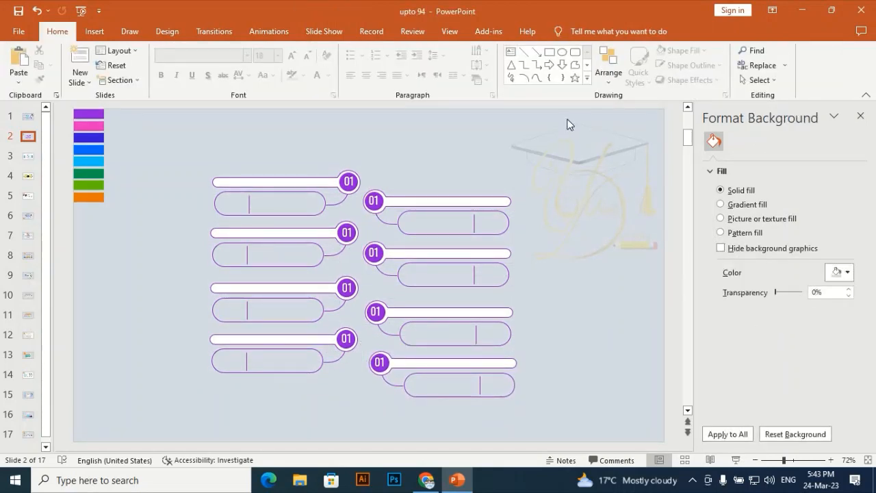
- Select all eight groups and shift the whole arrangement slightly down and to the right on the slide
drag(568, 124, 94, 449)
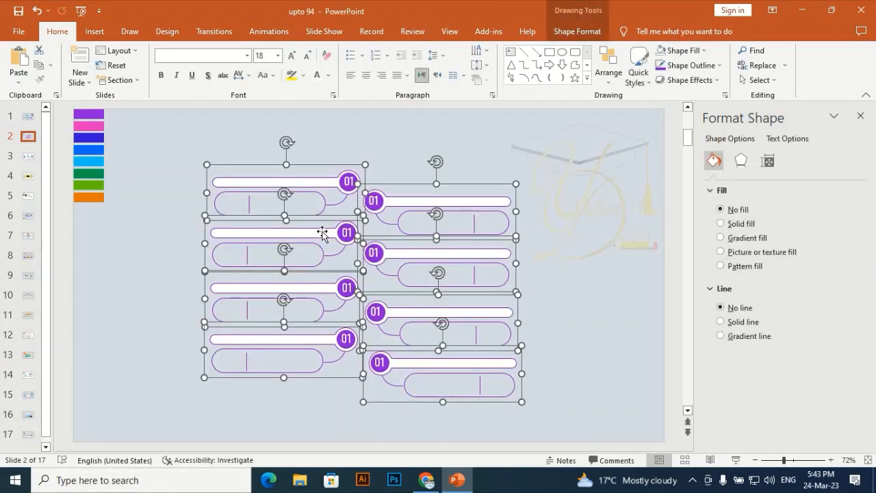
drag(323, 235, 327, 254)
click(257, 148)
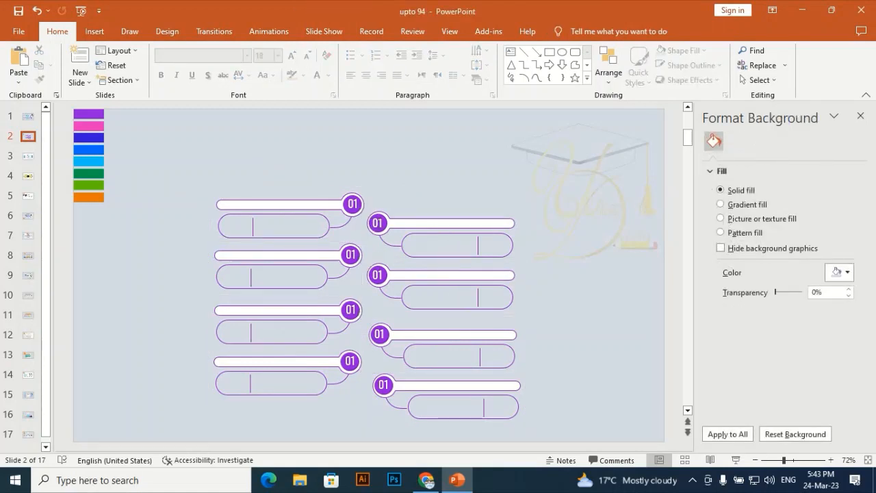
- Select the topmost group of the right column as a whole
click(378, 223)
click(412, 226)
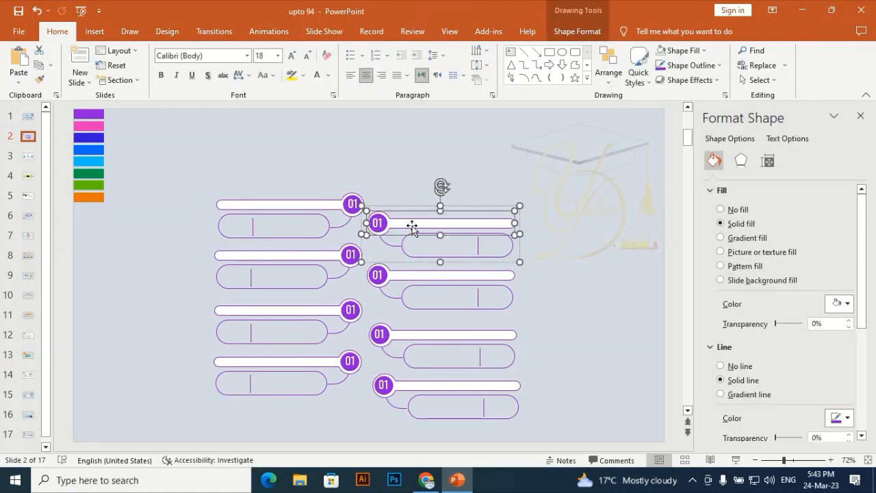
click(533, 152)
click(464, 230)
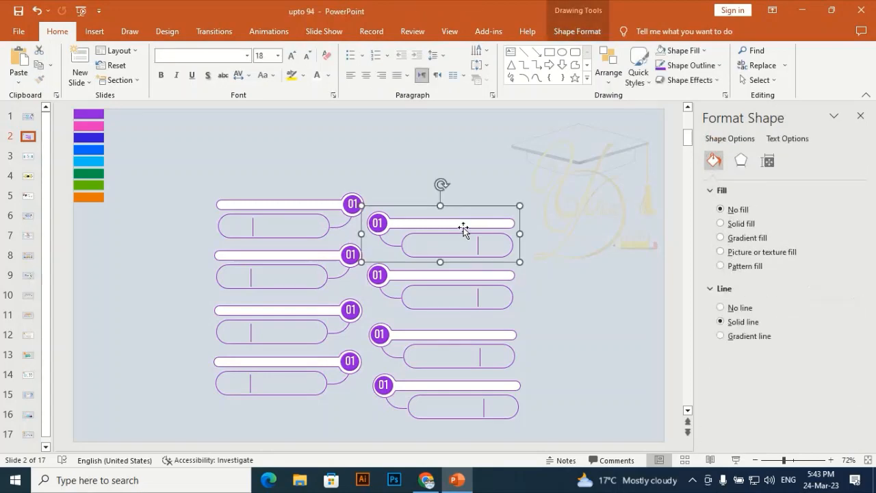